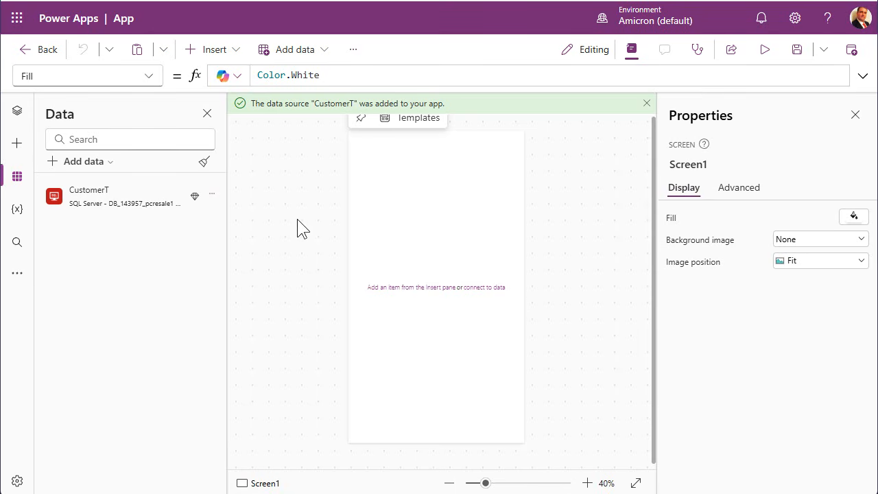
From Tree view with App expanded, insert an edit form, Form1, onto Screen1.
left_click(17, 113)
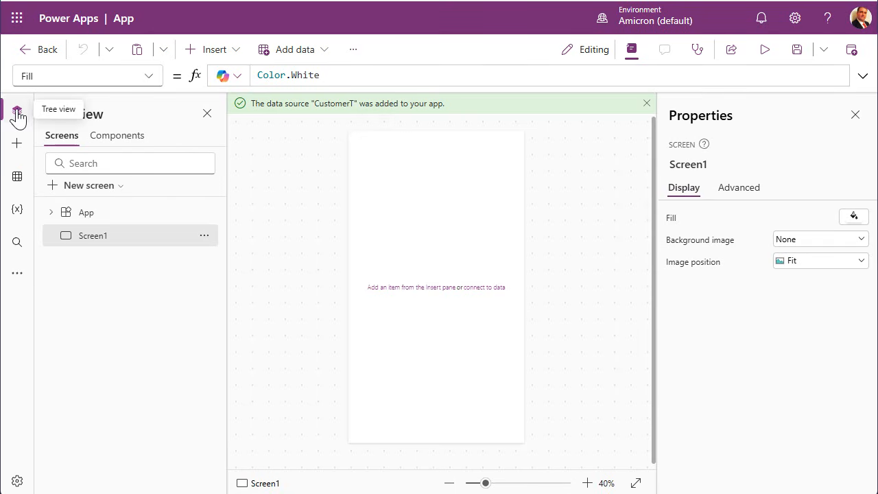
left_click(52, 213)
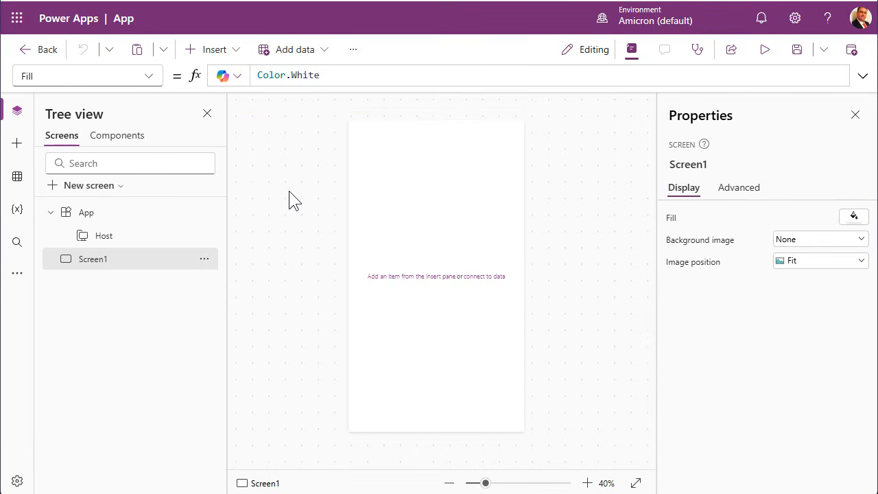
left_click(224, 49)
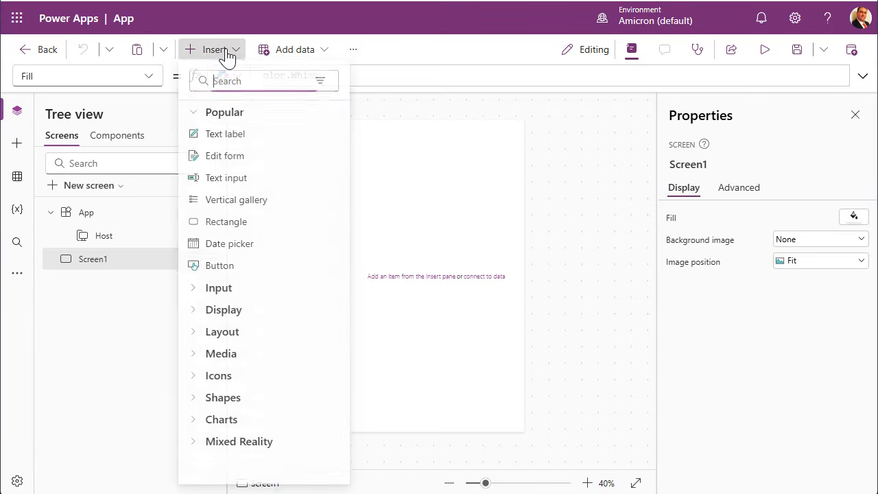
left_click(233, 165)
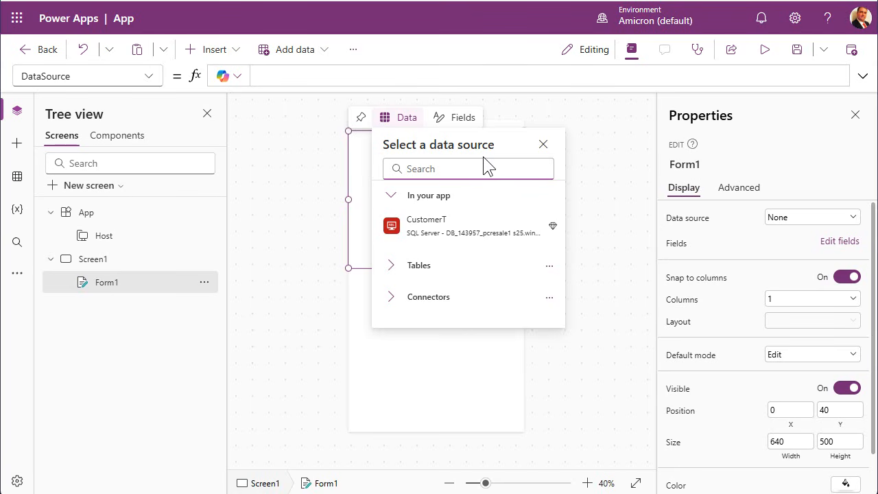
Bind Form1 to CustomerT and tick CustomerID in the Add field list.
mouse_move(475, 224)
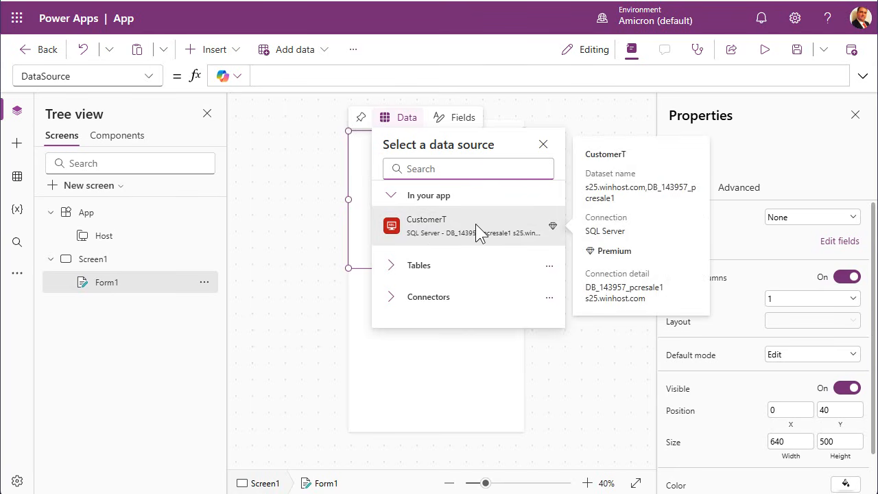
left_click(476, 224)
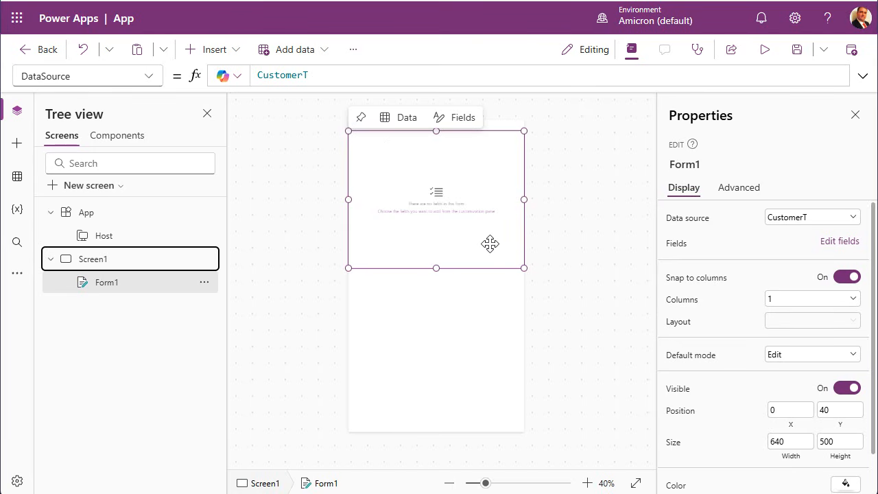
left_click(458, 124)
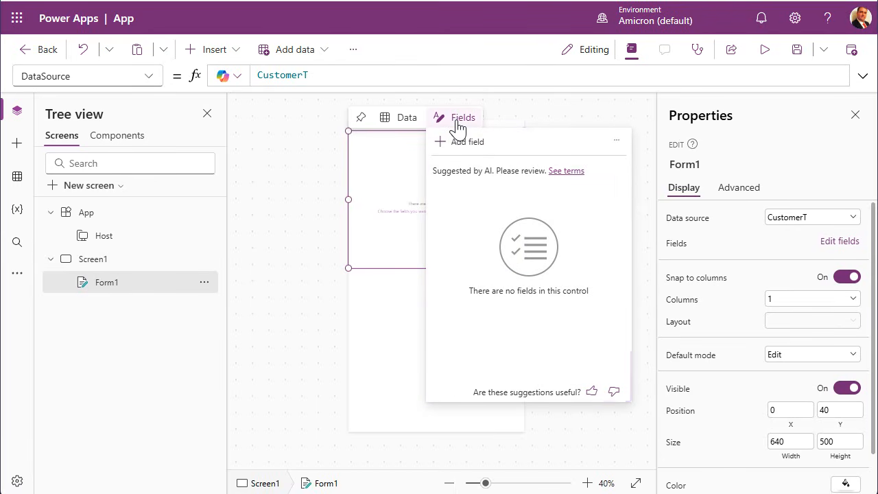
left_click(472, 147)
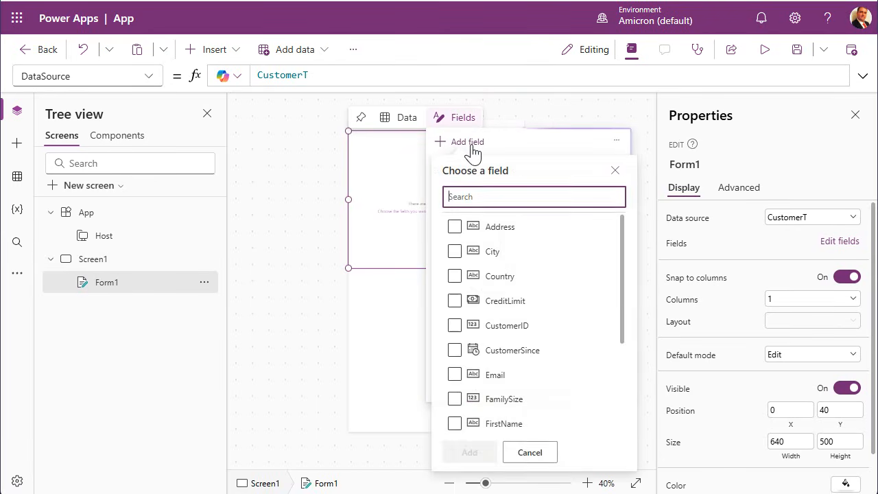
left_click(504, 281)
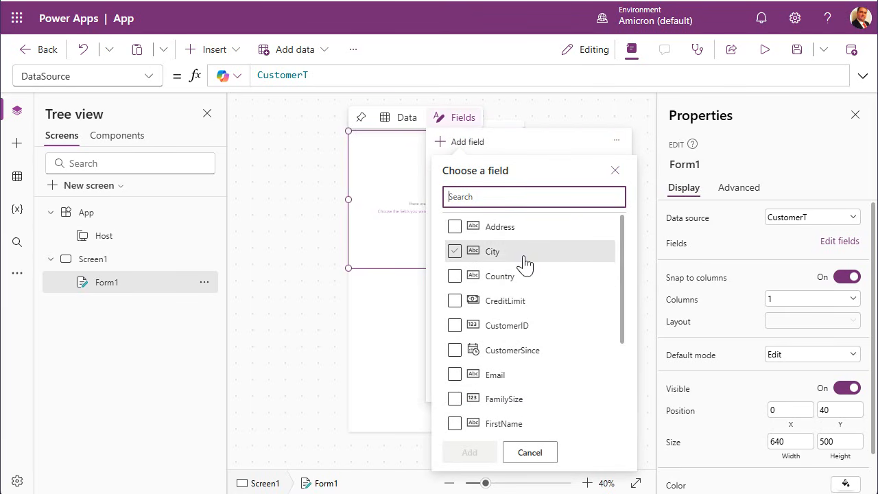
left_click(453, 326)
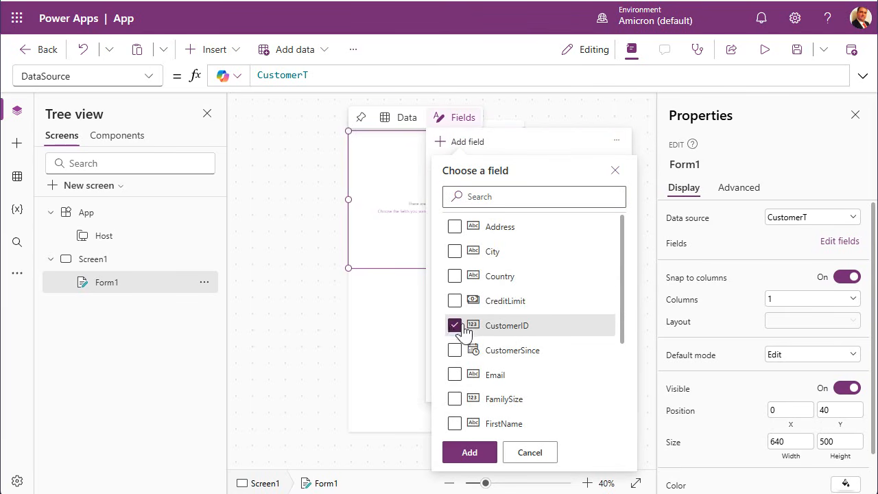
Tick FirstName, LastName, IsActive, CustomerSince and Notes, then add all six fields.
scroll(525, 337, "down", 3)
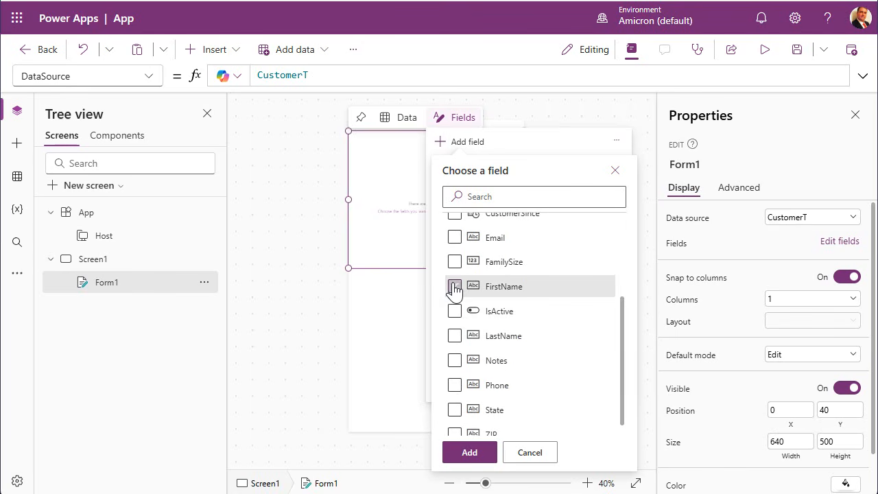
left_click(454, 287)
left_click(455, 336)
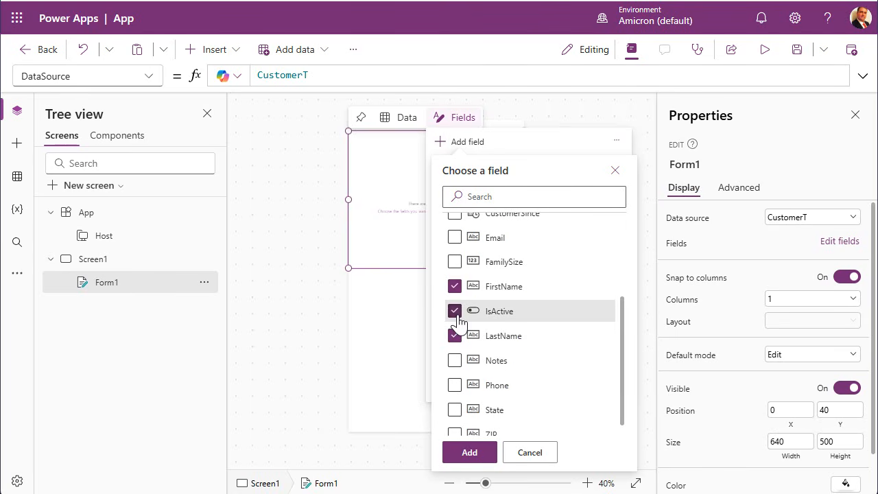
scroll(460, 310, "up", 2)
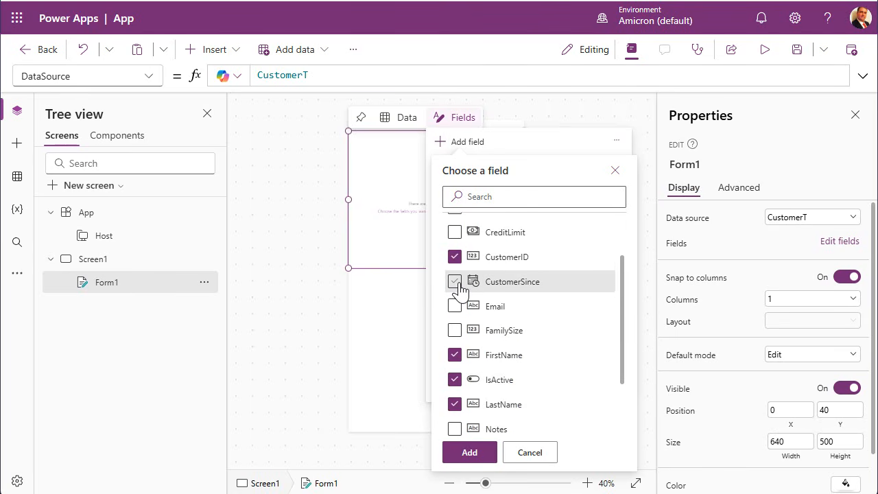
left_click(457, 283)
scroll(525, 310, "down", 1)
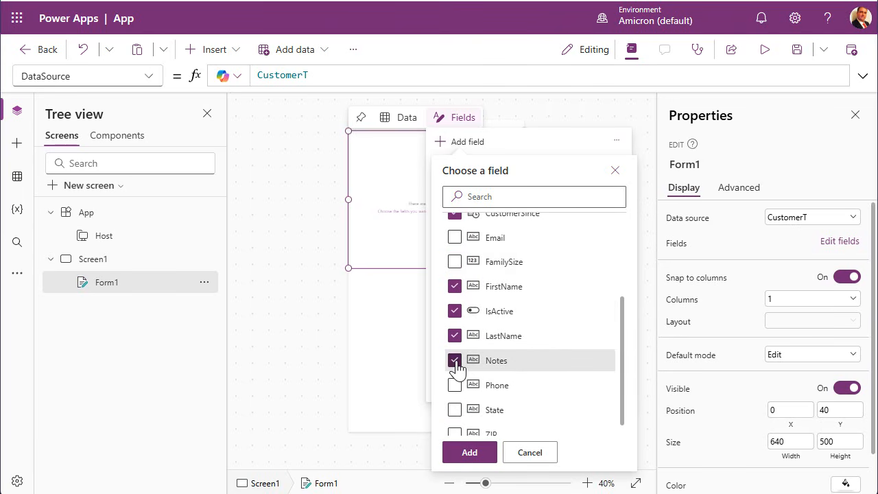
left_click(470, 452)
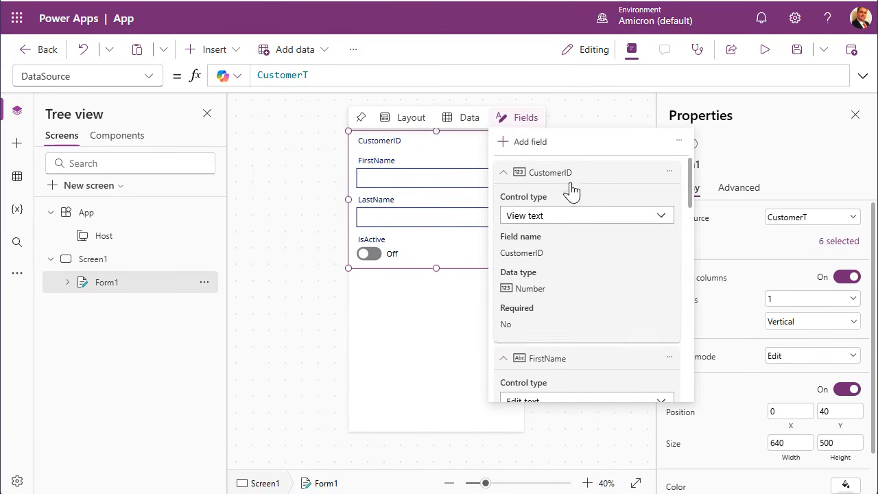
Keep CustomerID as read-only text, FirstName as a text box and IsActive as a toggle.
left_click(604, 217)
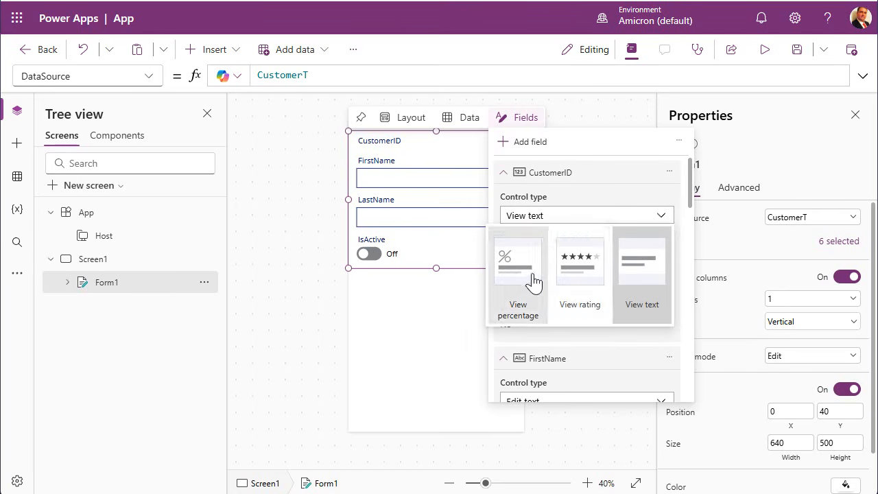
left_click(591, 221)
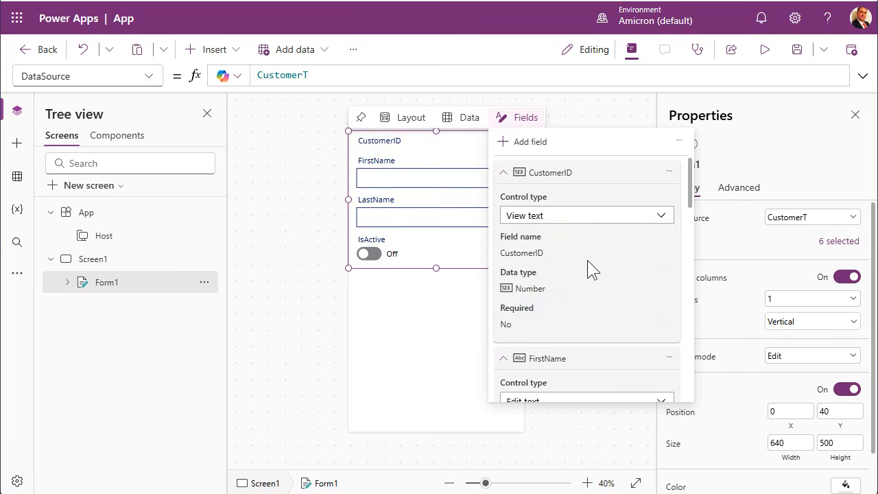
scroll(587, 260, "down", 2)
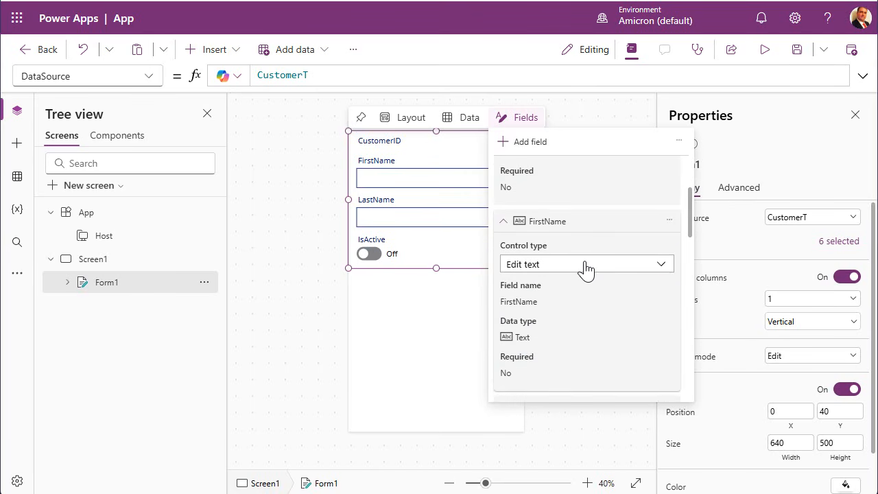
left_click(586, 267)
scroll(582, 318, "down", 1)
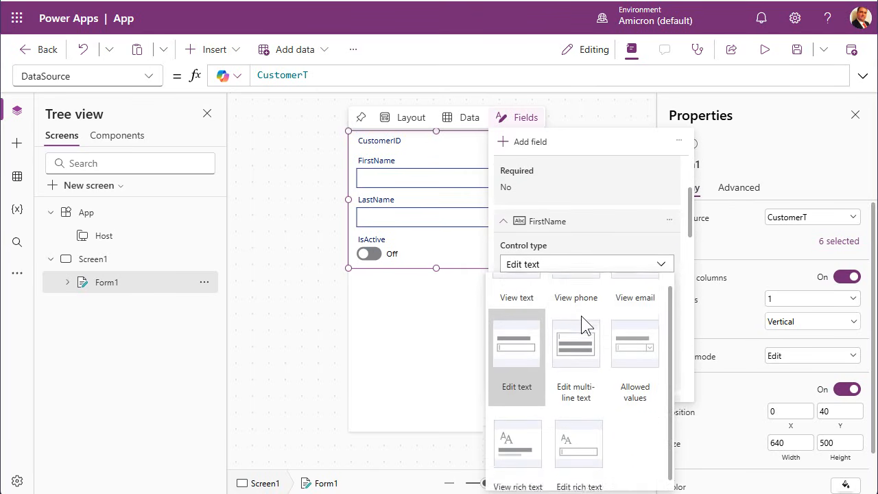
scroll(582, 316, "up", 1)
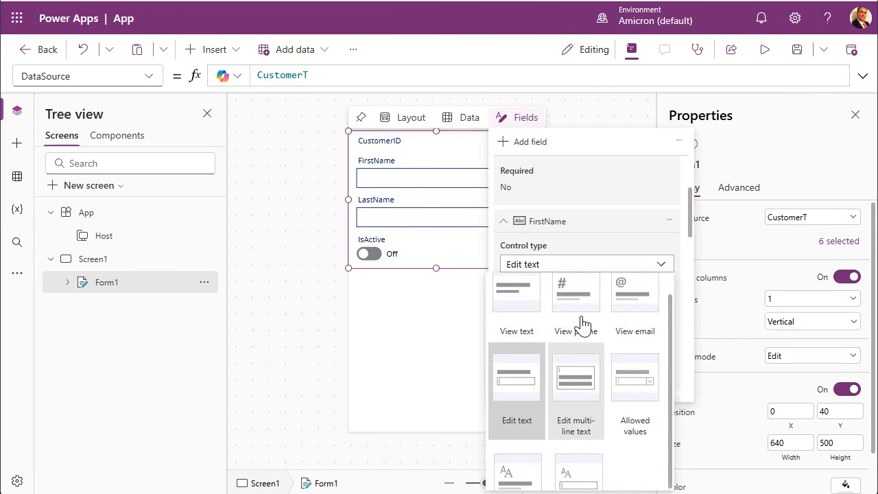
left_click(583, 265)
scroll(596, 300, "down", 4)
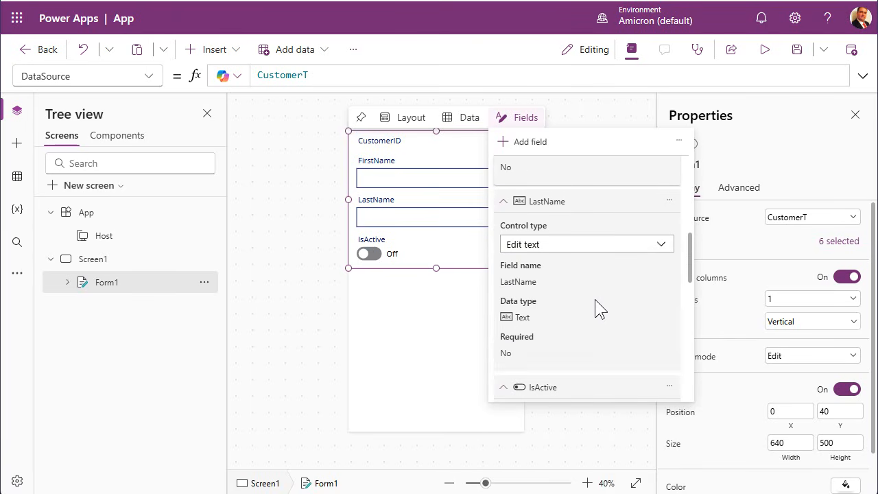
scroll(595, 300, "down", 2)
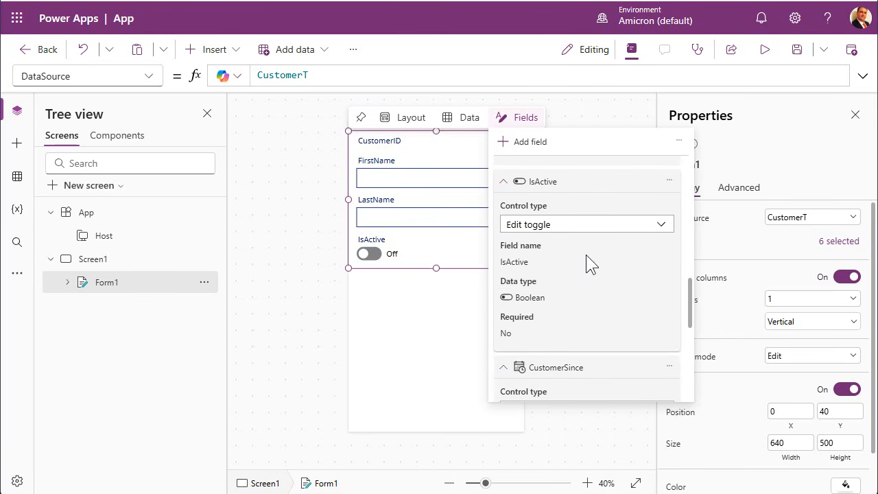
left_click(590, 224)
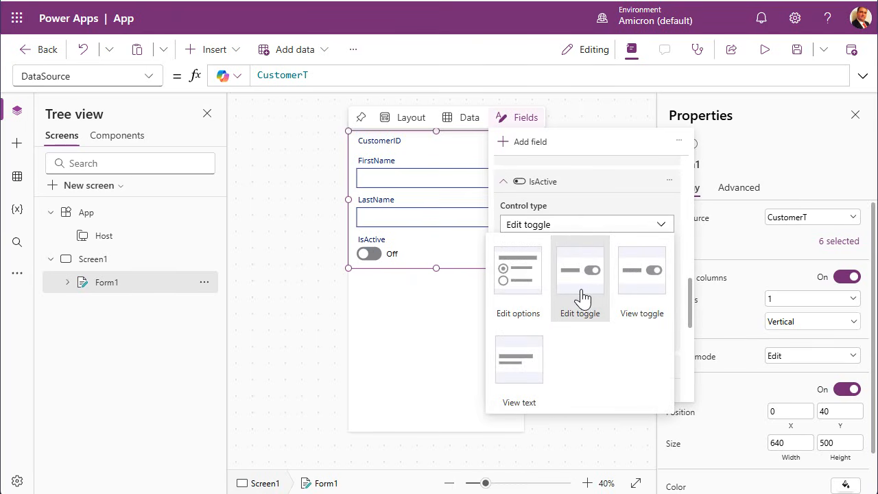
left_click(580, 228)
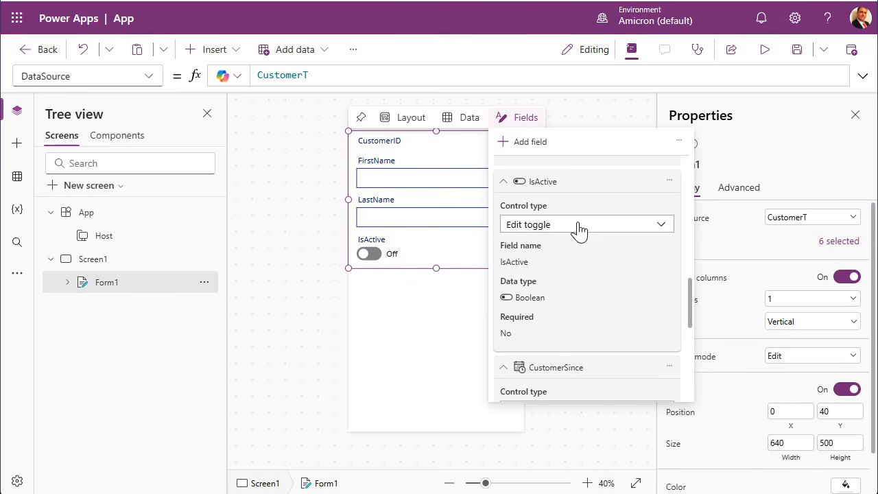
Keep CustomerSince as date/time and set Notes to Edit multi-line text, then close the pane.
scroll(559, 237, "down", 3)
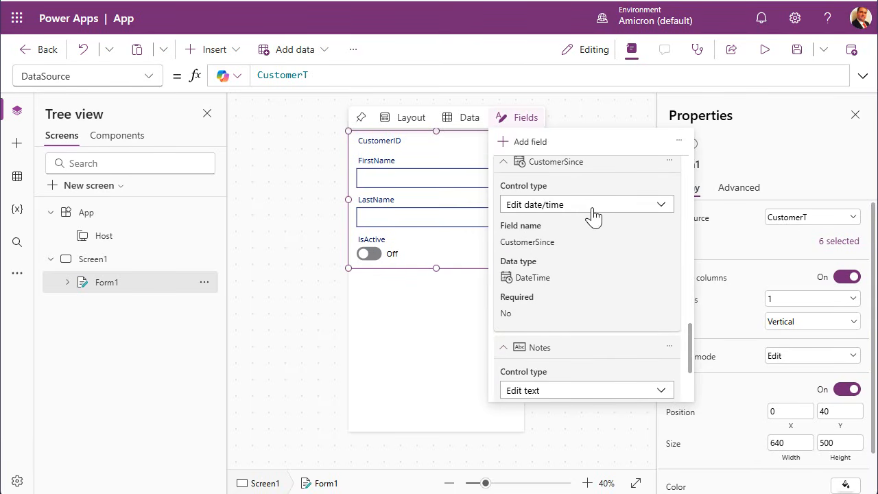
left_click(600, 206)
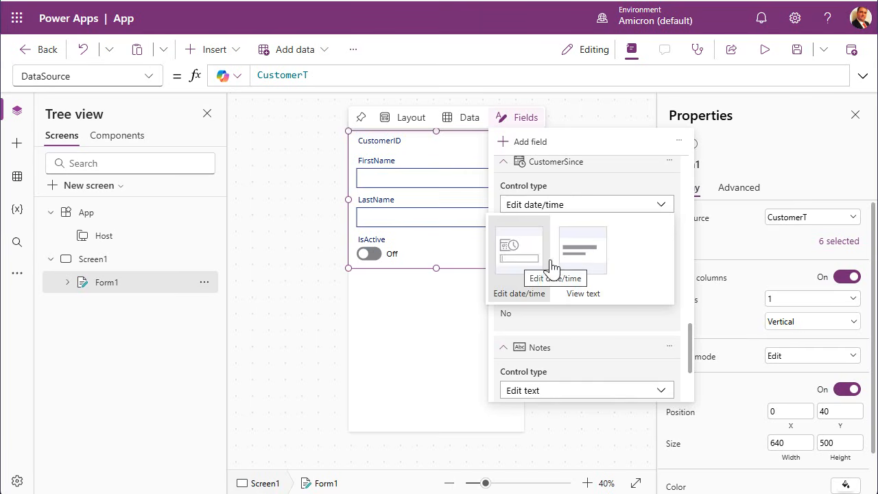
left_click(588, 214)
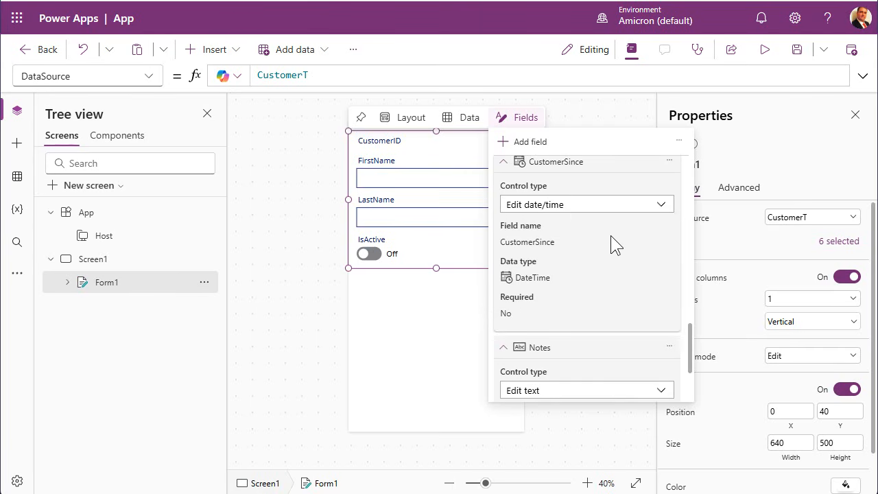
scroll(611, 236, "down", 2)
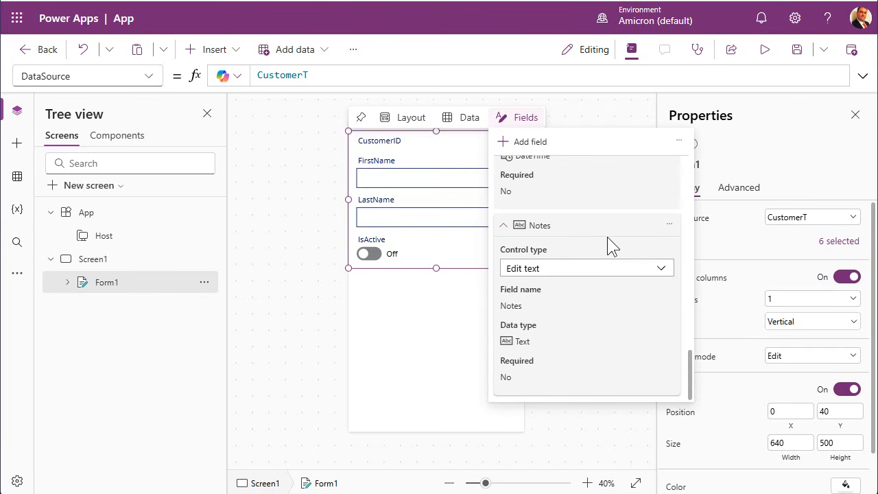
left_click(568, 273)
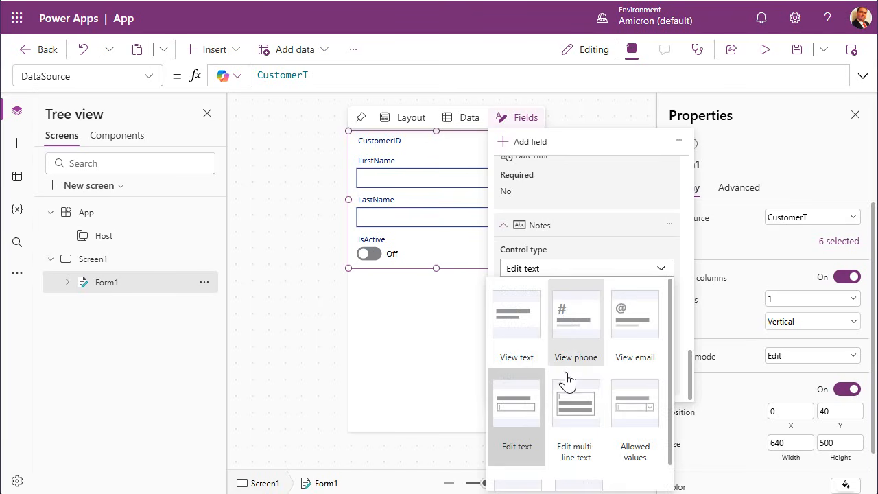
left_click(576, 410)
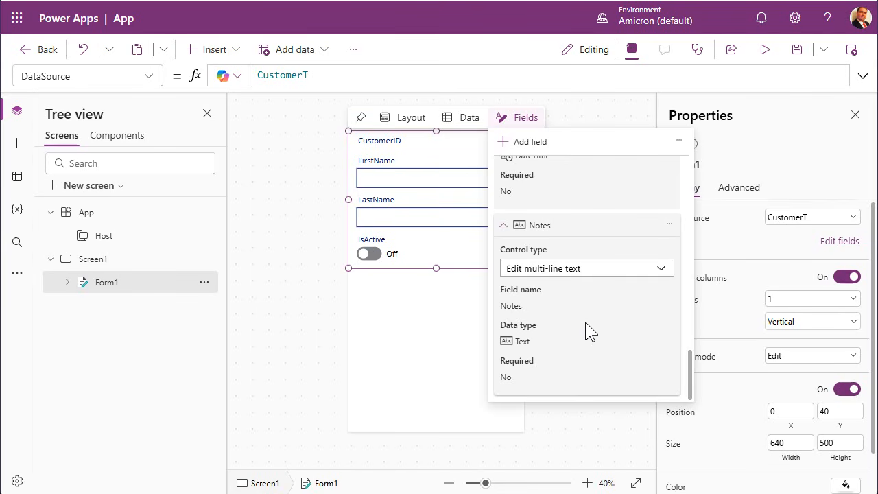
left_click(414, 330)
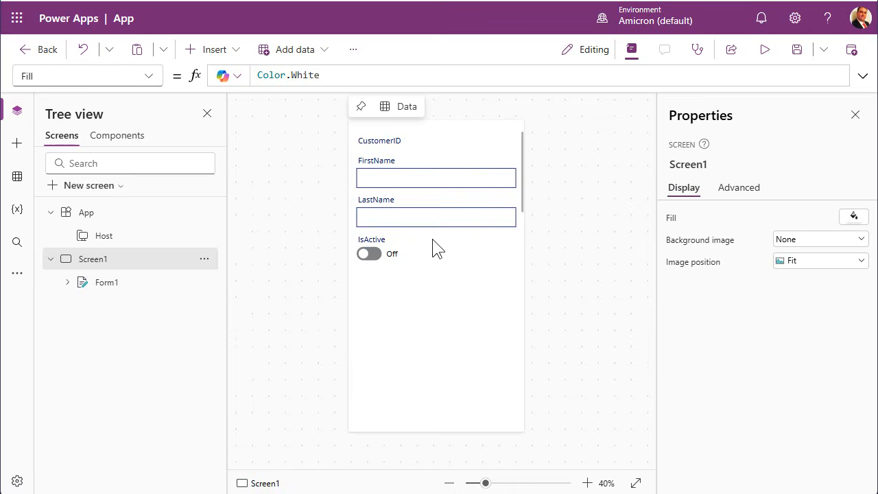
left_click(474, 254)
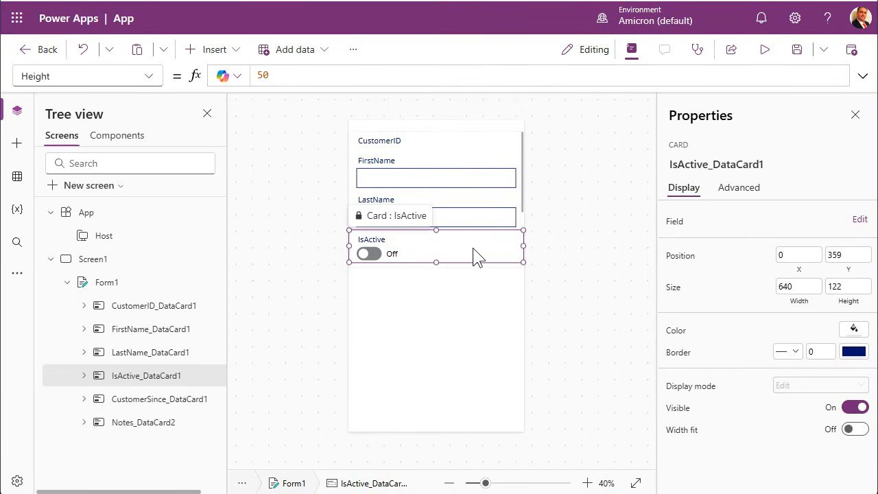
left_click(483, 206)
left_click(483, 162)
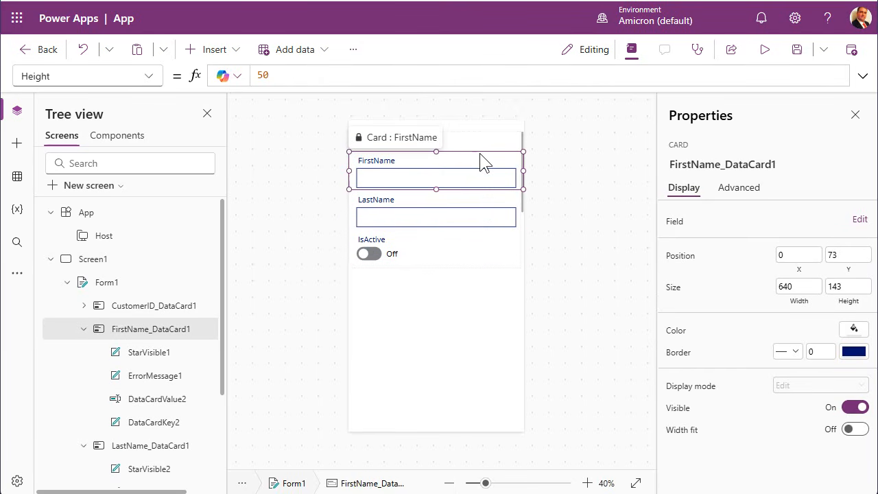
left_click(455, 280)
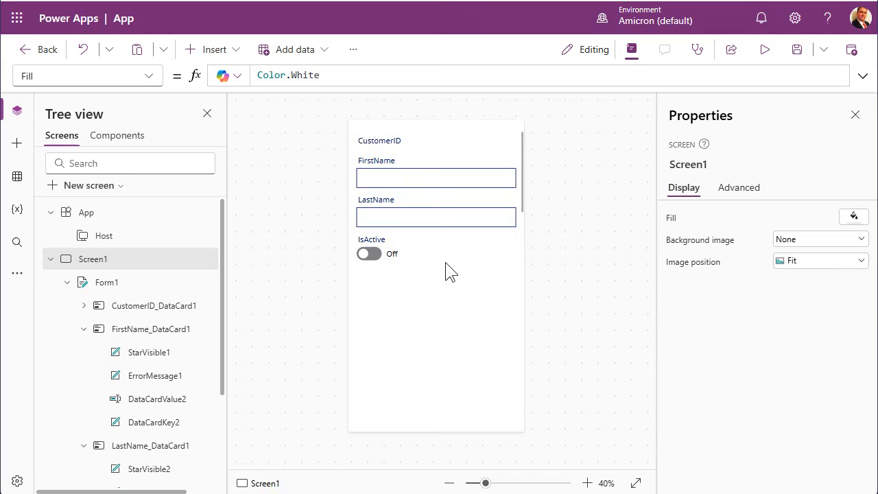
left_click(446, 262)
left_click(449, 277)
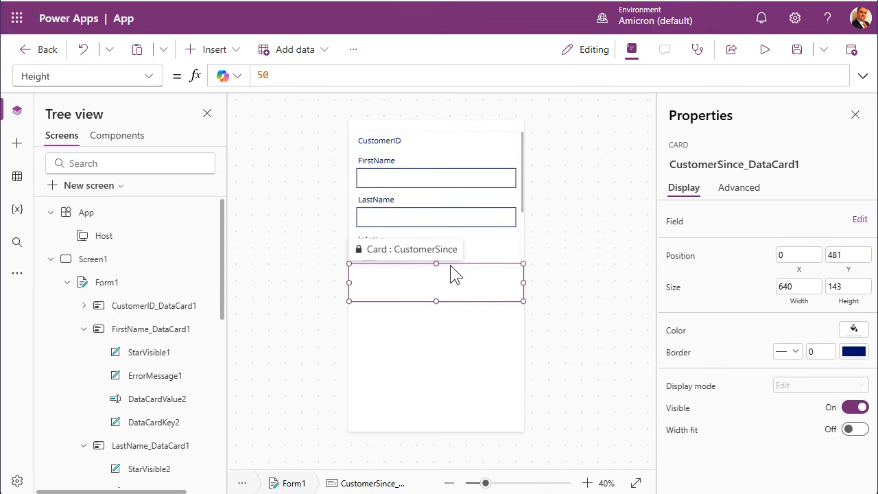
left_click(452, 306)
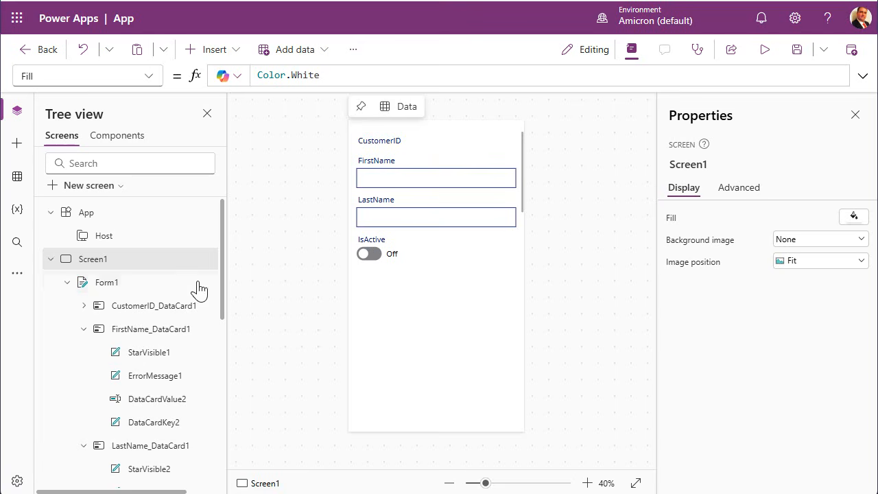
left_click(109, 283)
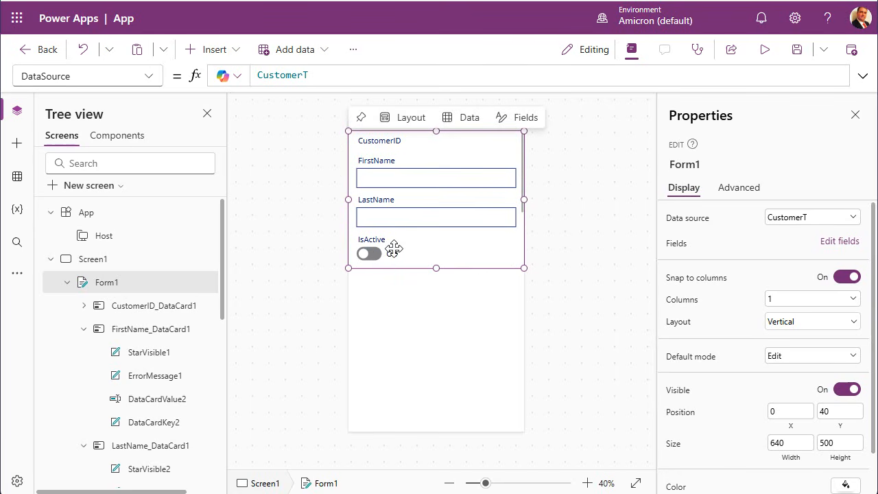
Stretch Form1 to Y 0 with height 1020 so CustomerSince and Notes appear.
left_click_drag(436, 268, 432, 400)
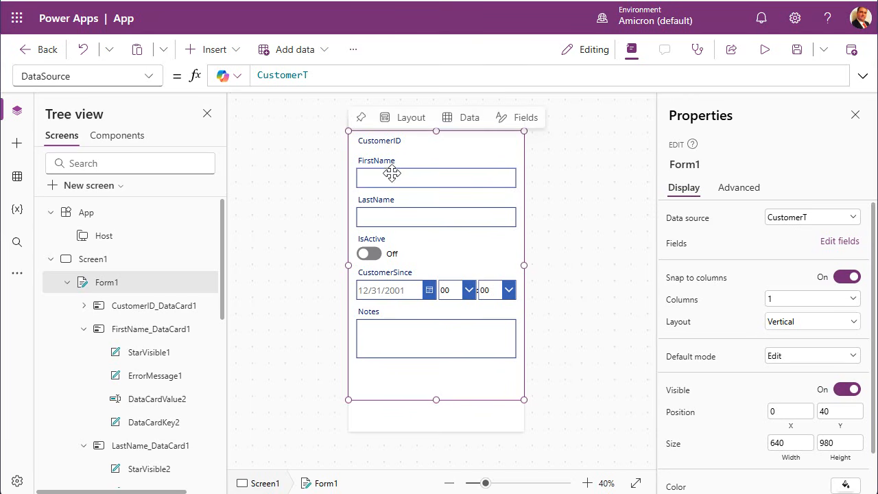
left_click_drag(436, 132, 439, 118)
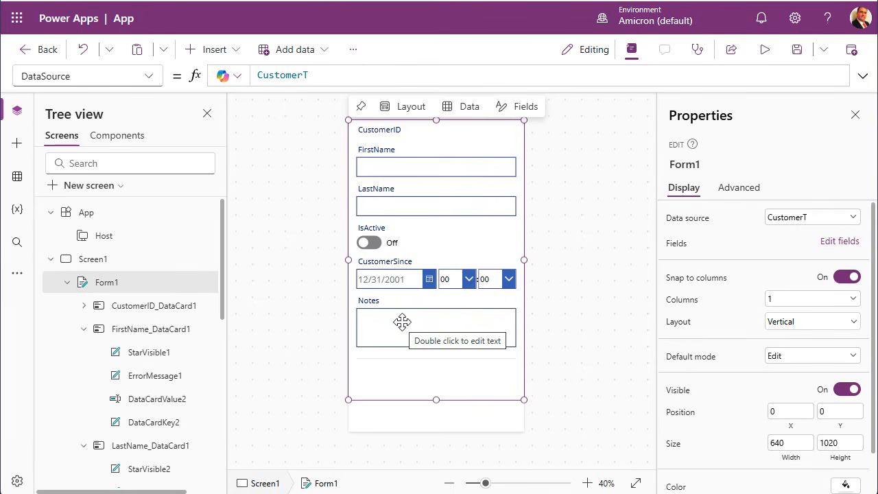
left_click(416, 167)
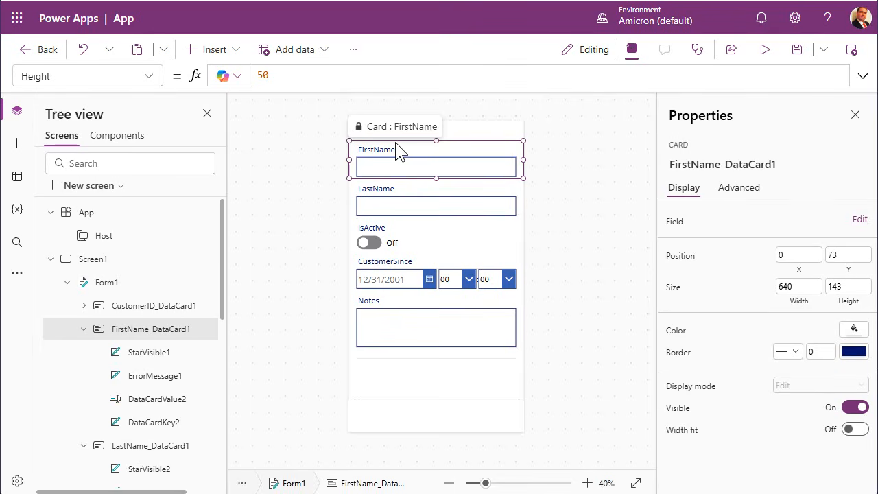
left_click(452, 195)
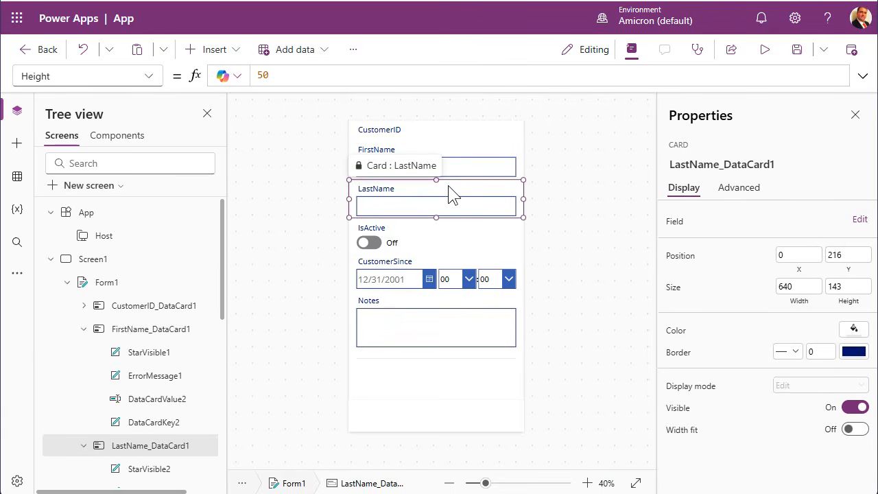
left_click(396, 135)
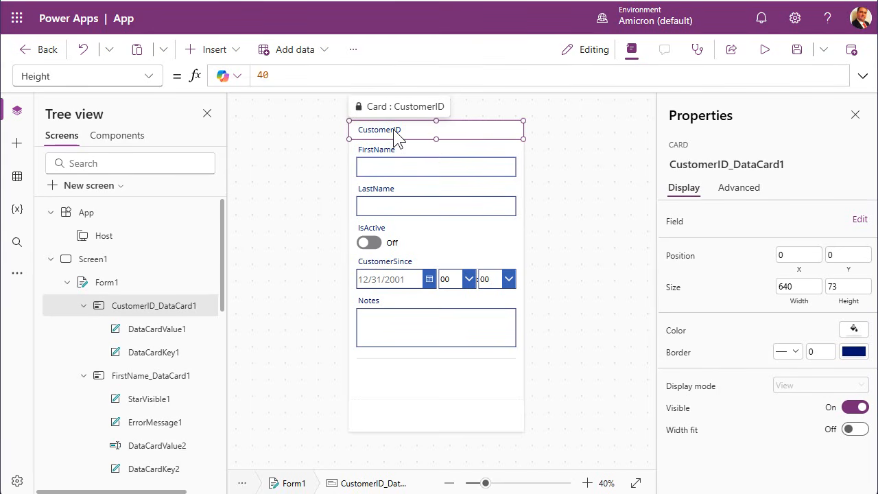
Zoom the canvas to 70% to view the full form.
left_click(587, 483)
left_click(587, 484)
left_click(587, 483)
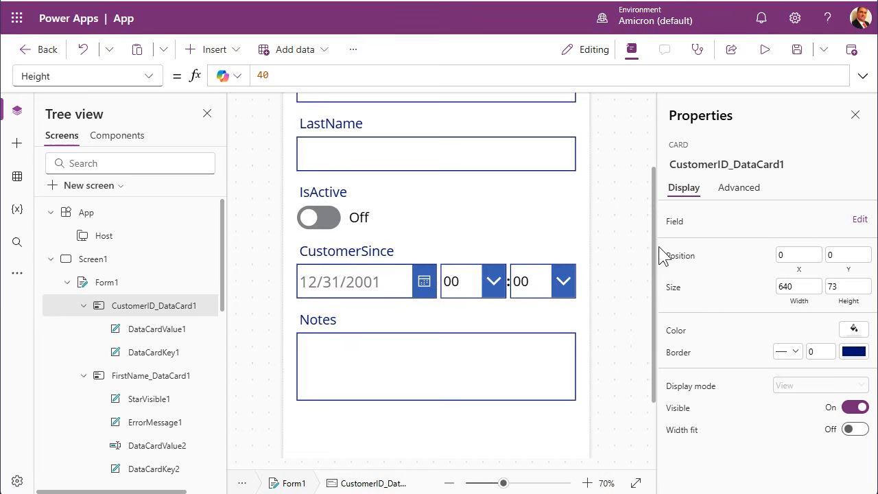
left_click_drag(653, 260, 660, 142)
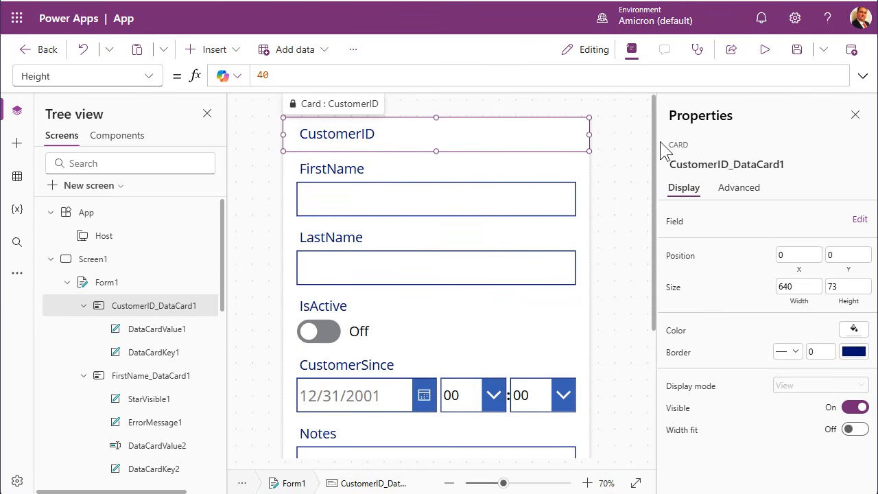
Inspect the CustomerID, FirstName and LastName cards along with their labels and text boxes.
left_click(343, 135)
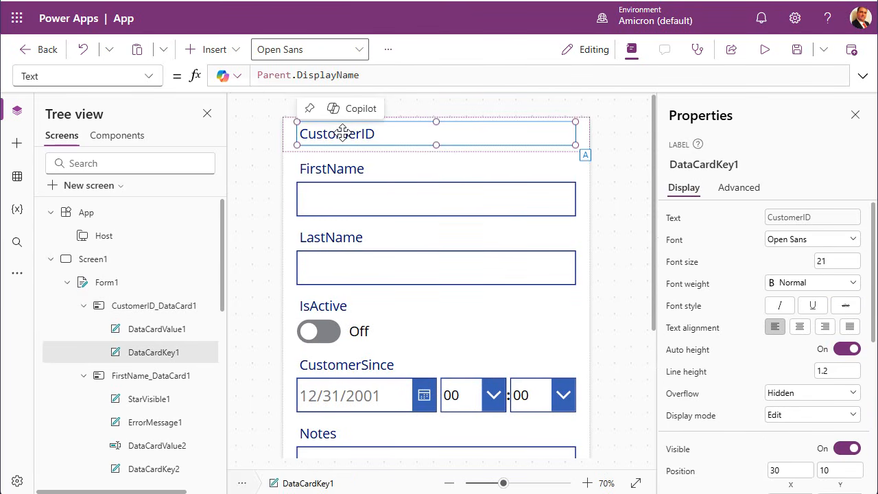
left_click(345, 178)
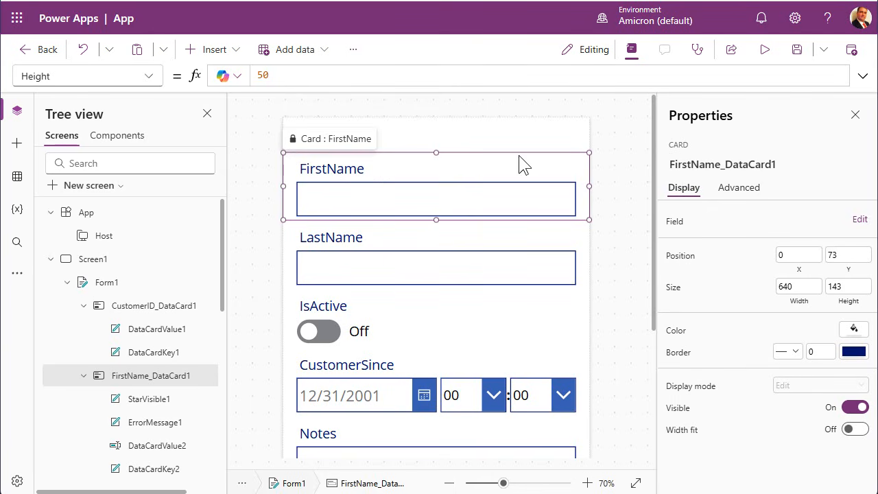
left_click(322, 169)
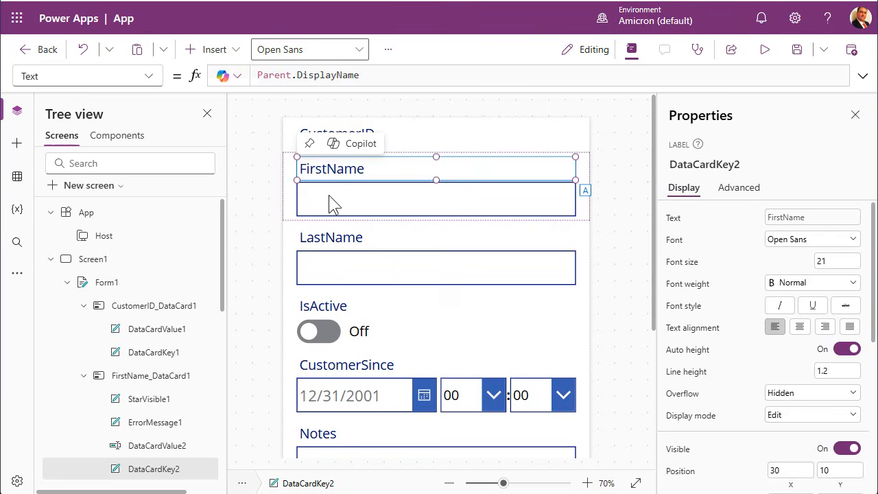
left_click(329, 197)
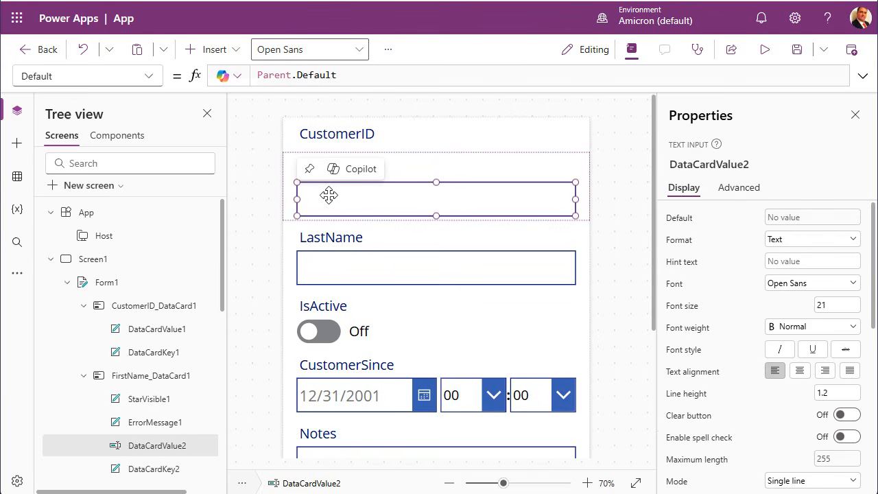
left_click(347, 242)
left_click(351, 238)
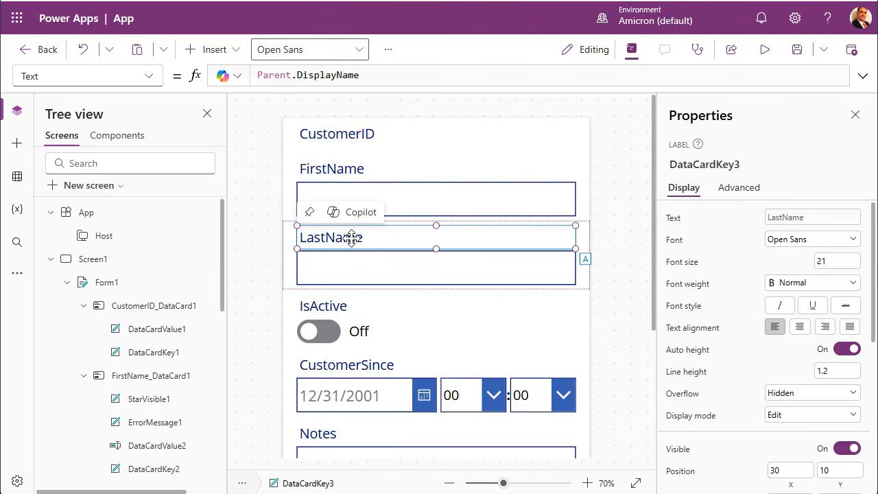
left_click(353, 266)
left_click(400, 191)
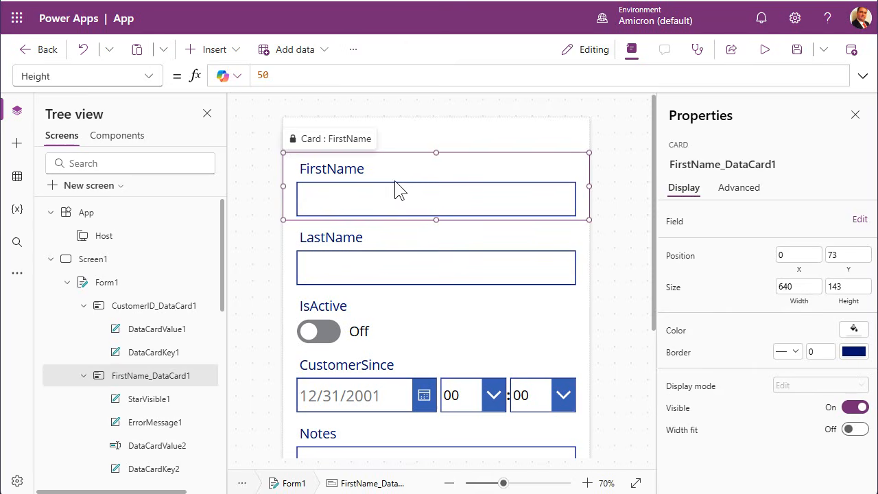
left_click(357, 168)
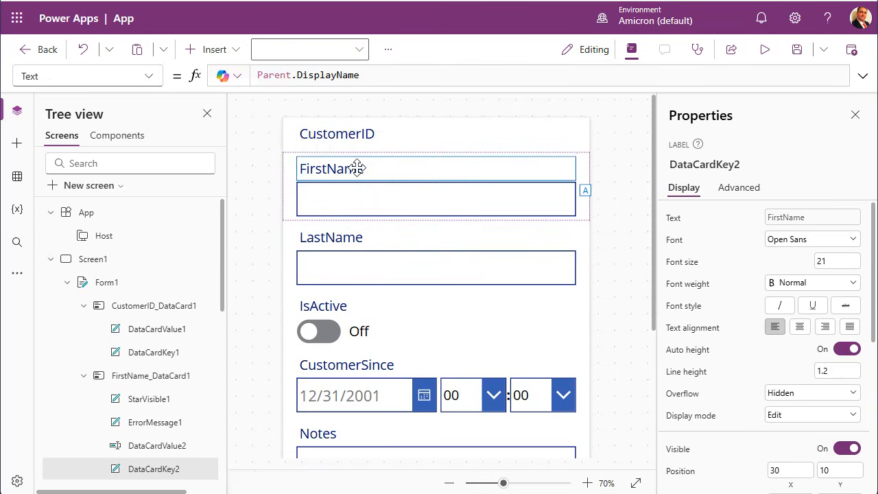
left_click(363, 204)
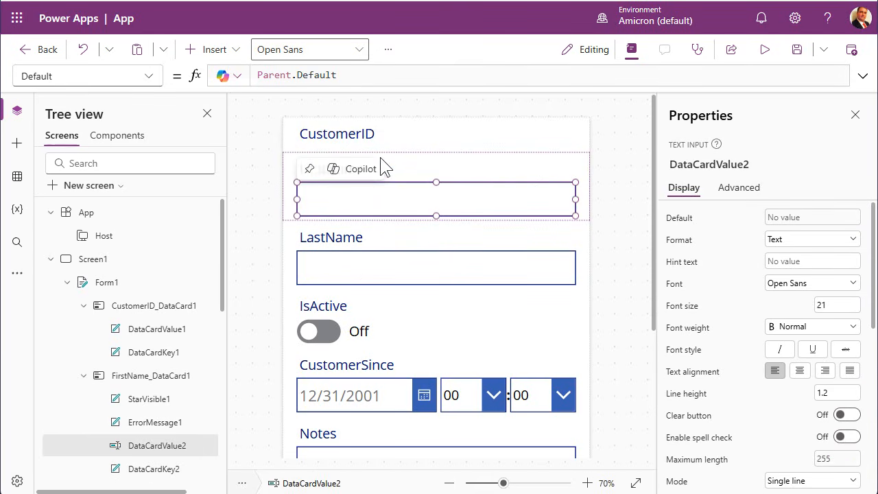
left_click(349, 141)
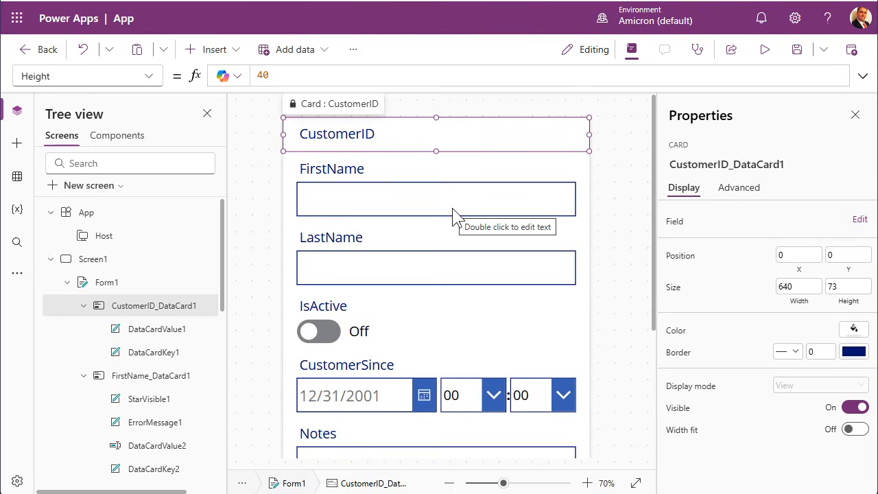
Move the FirstName label to X 30, Y 10 within its card, then deselect.
left_click(408, 173)
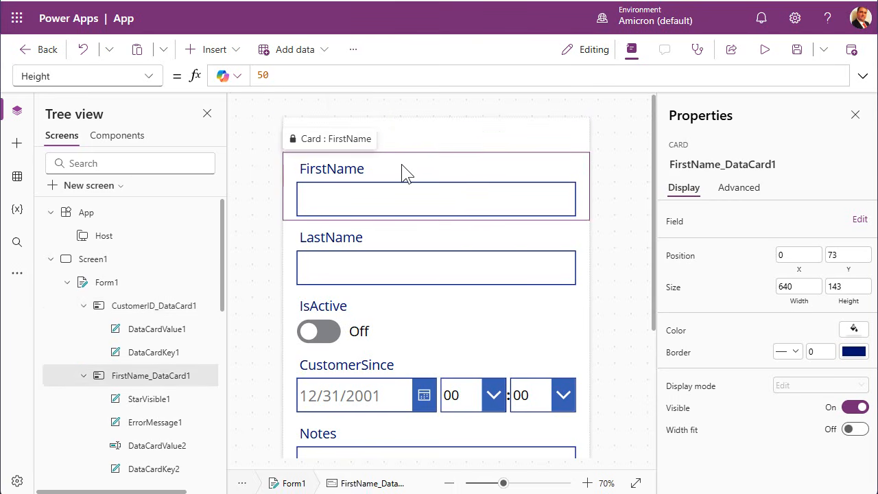
left_click(412, 173)
left_click_drag(417, 247, 405, 165)
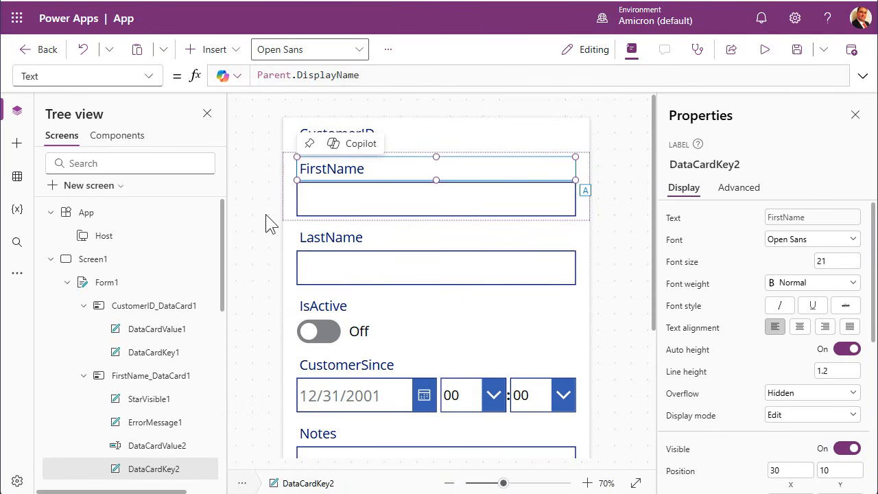
left_click(266, 214)
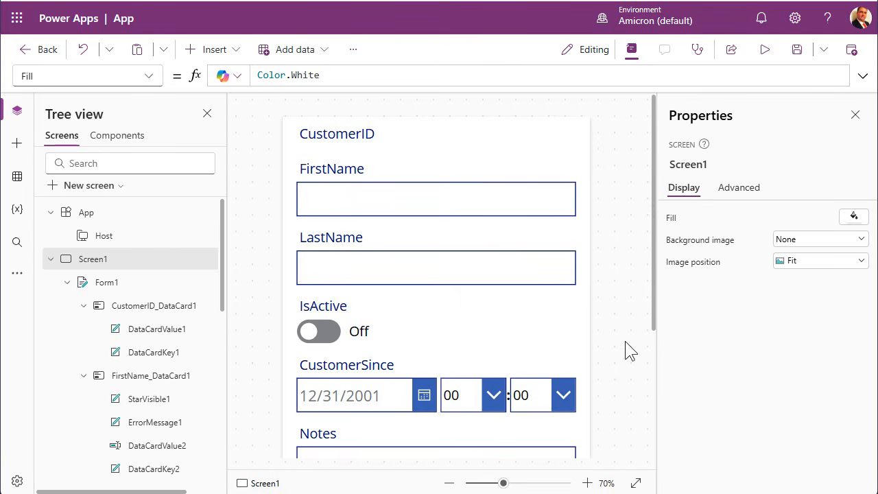
Zoom the canvas out to 40% to fit the whole form.
left_click(449, 483)
left_click(449, 483)
left_click(449, 483)
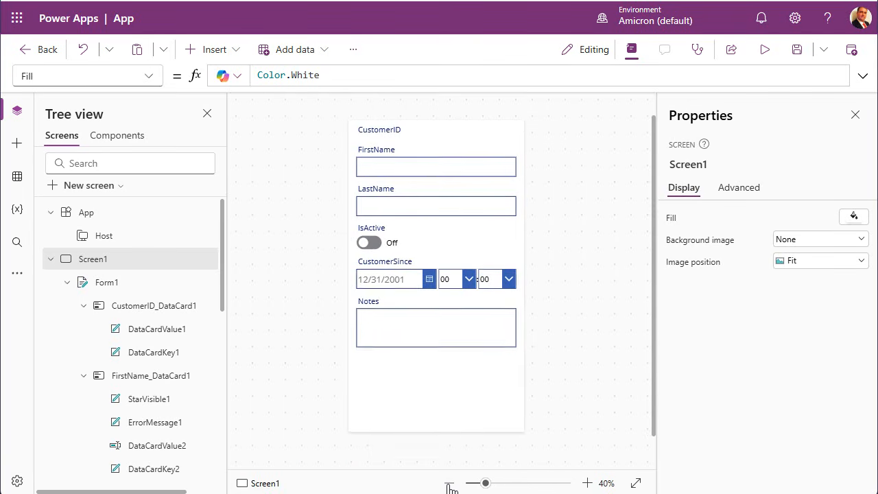
left_click(587, 483)
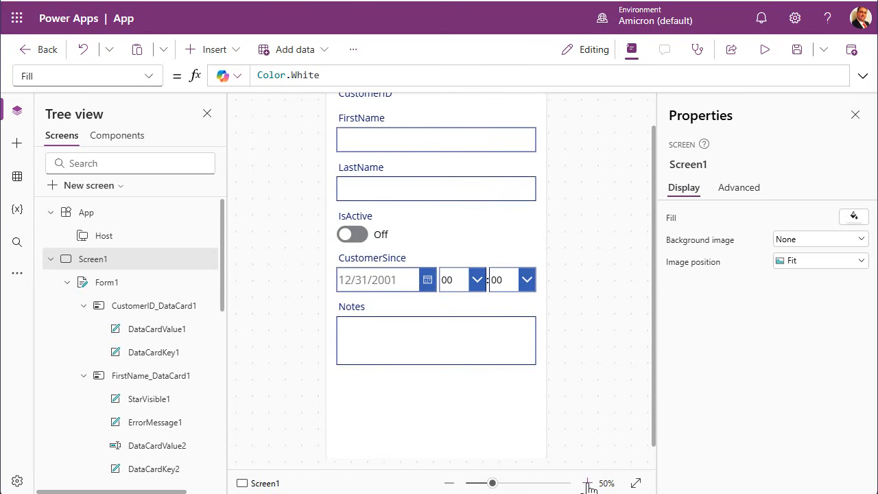
left_click(450, 483)
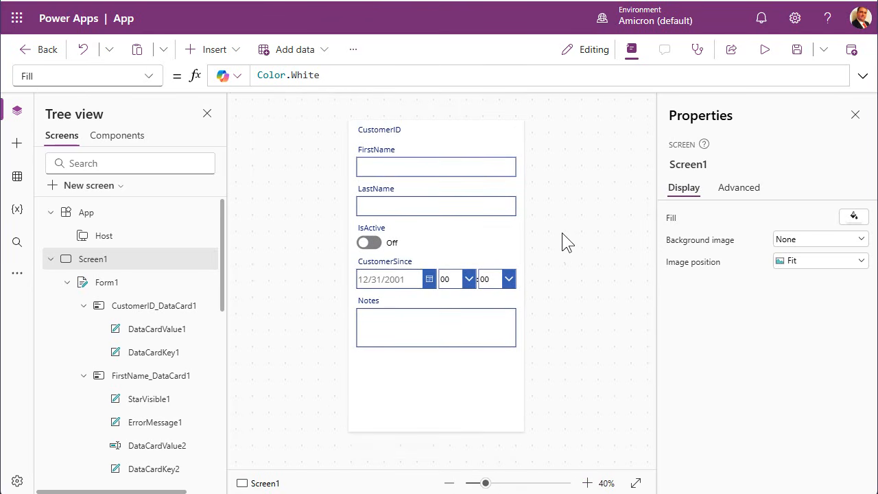
Save the app with the name 'PCResale Phone App'.
left_click(797, 52)
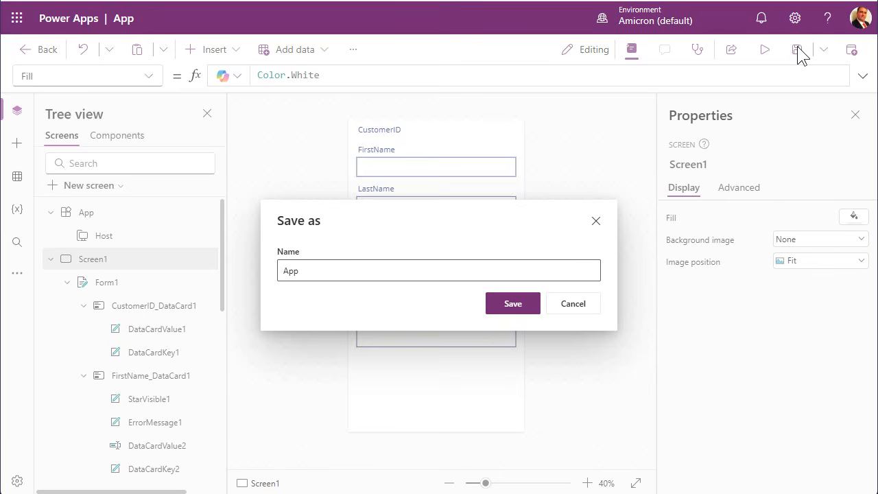
left_click(326, 273)
left_click_drag(325, 273, 282, 272)
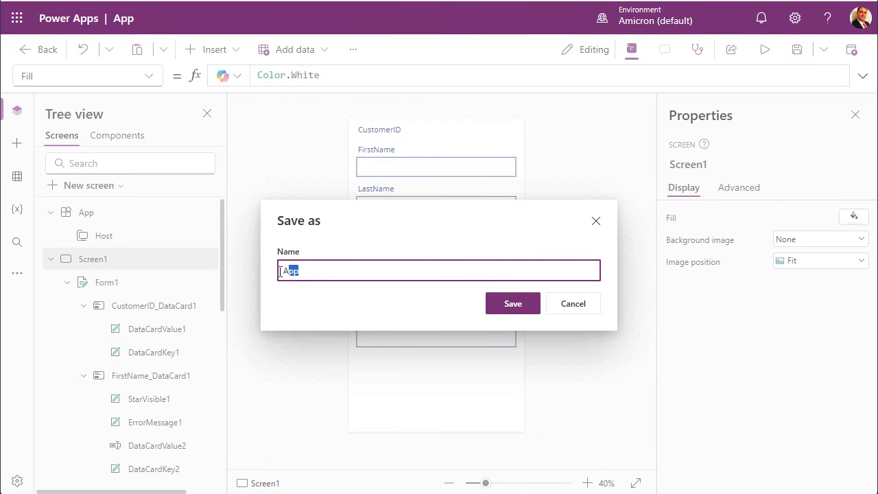
type("PCResale Phone App")
left_click(519, 307)
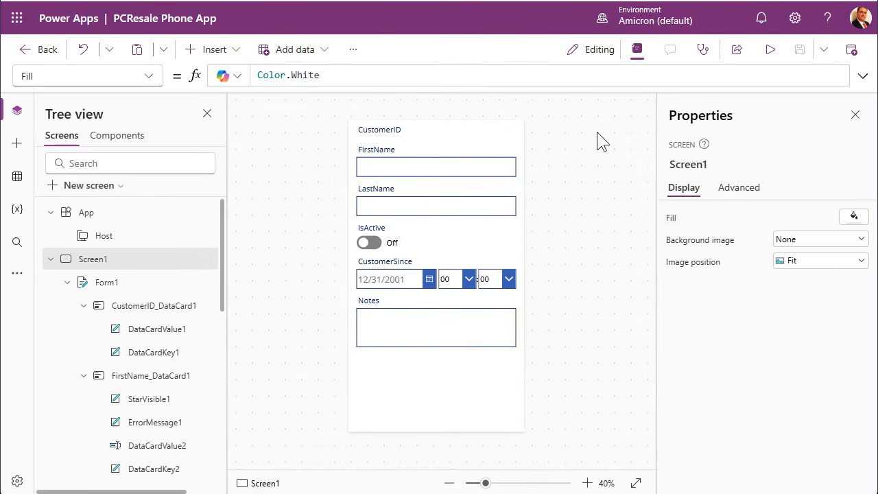
left_click(771, 51)
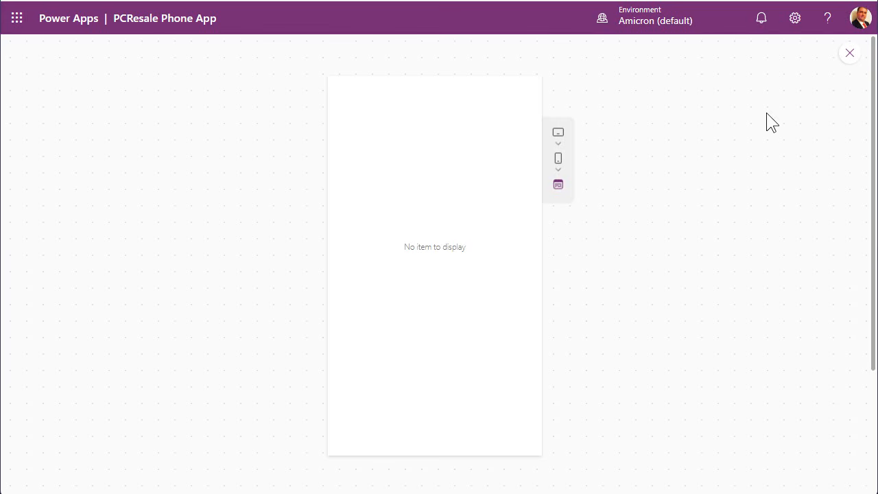
left_click(848, 58)
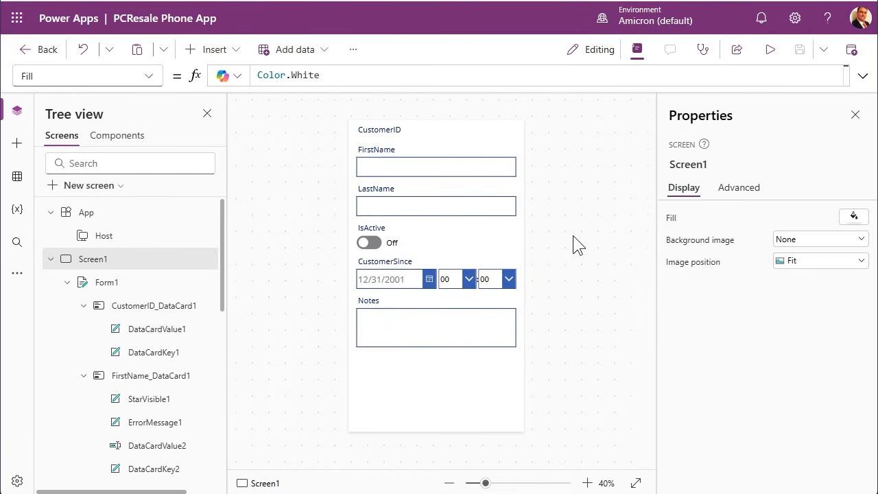
Set Form1's Item property to First(CustomerT) and save the app.
left_click(110, 287)
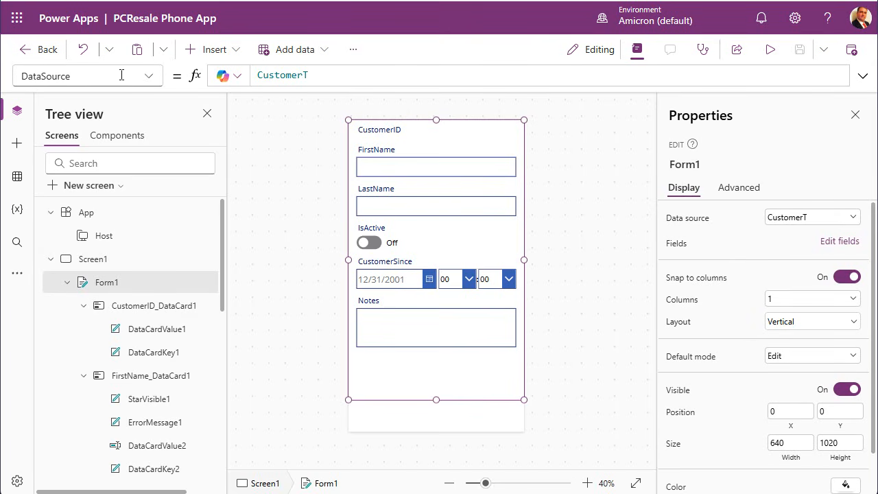
left_click(149, 77)
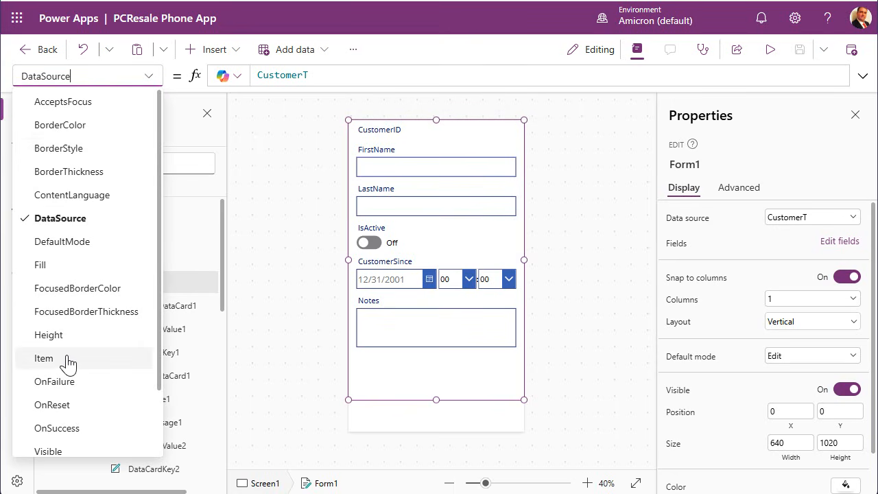
left_click(44, 358)
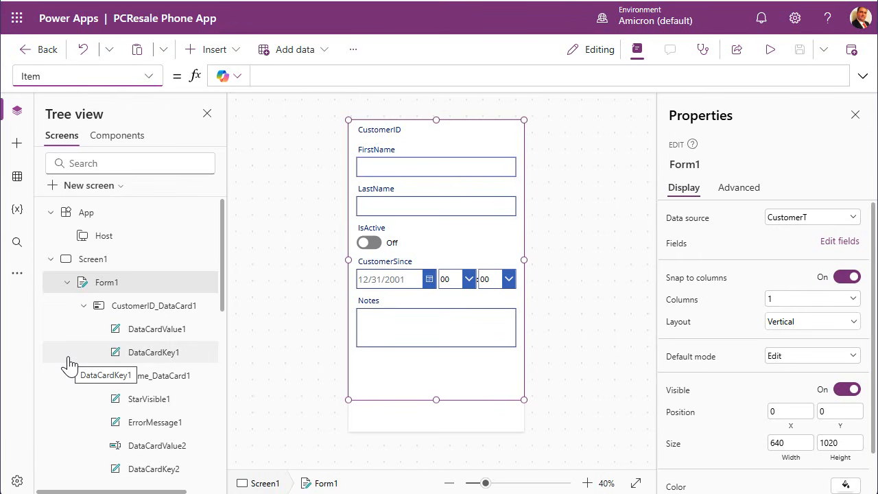
left_click(296, 75)
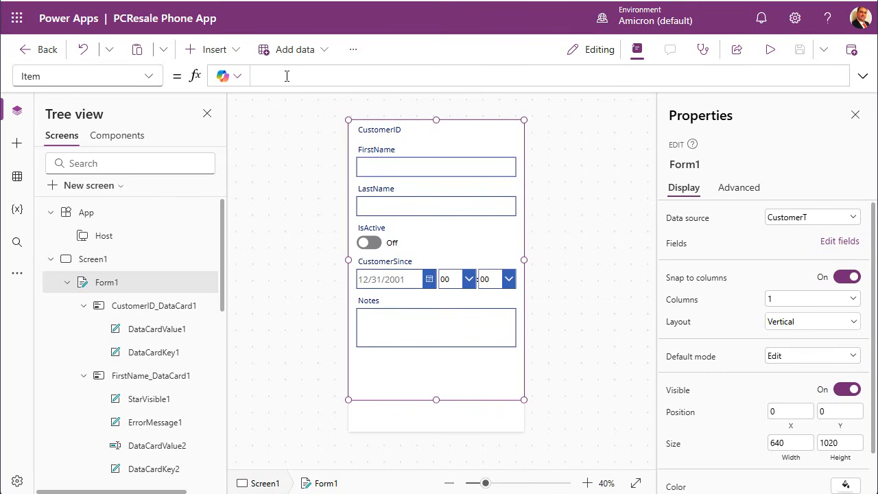
type("First")
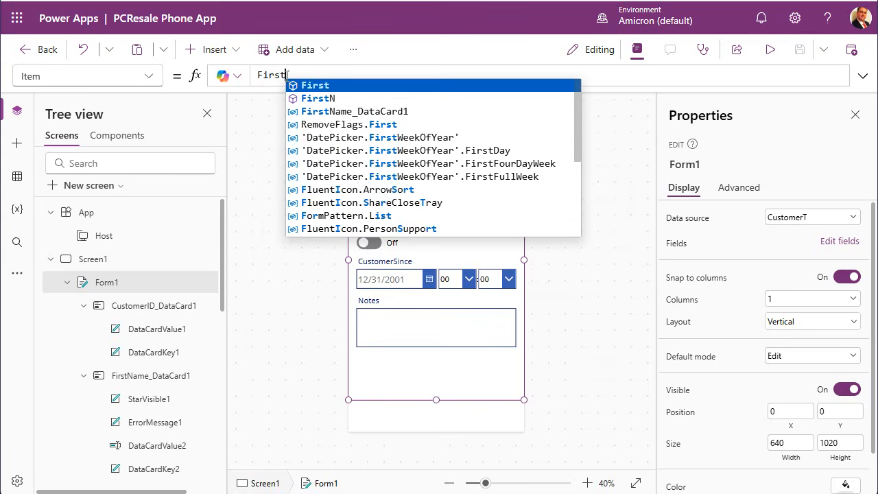
type("(")
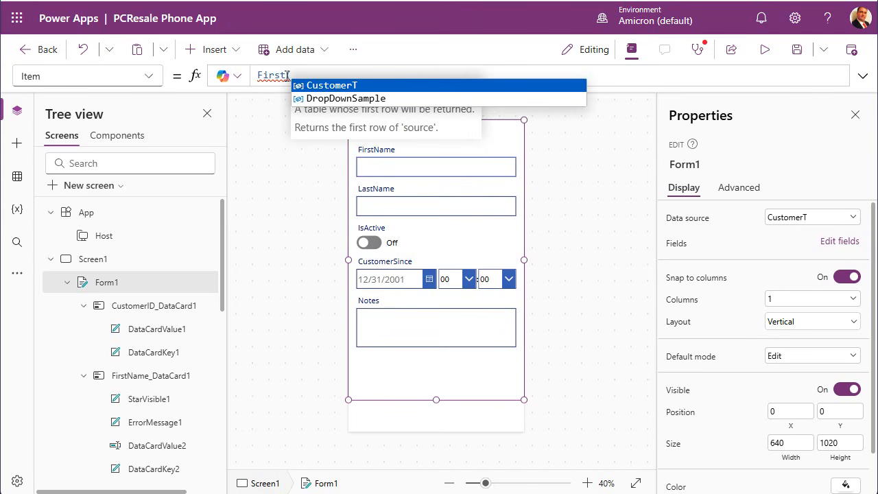
left_click(320, 86)
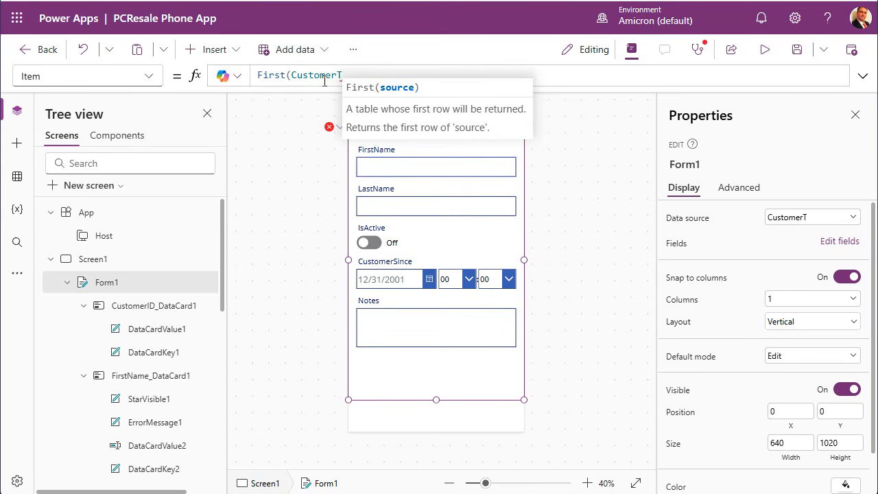
type(")")
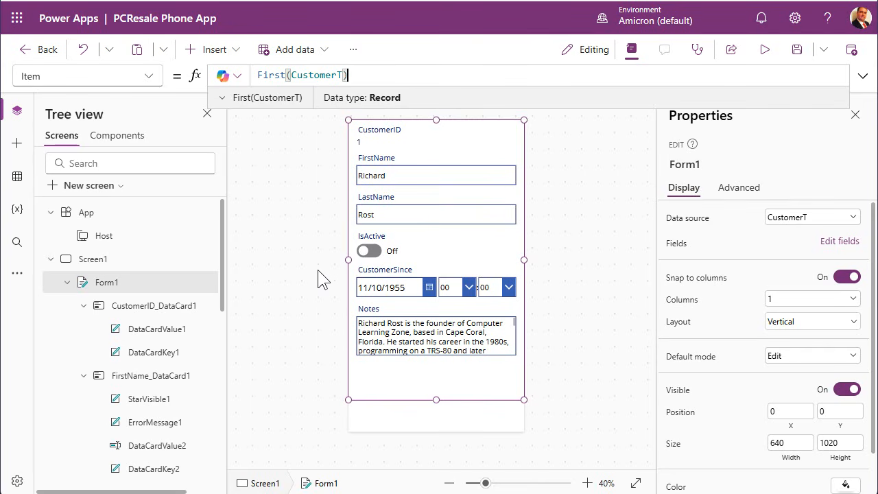
left_click(800, 53)
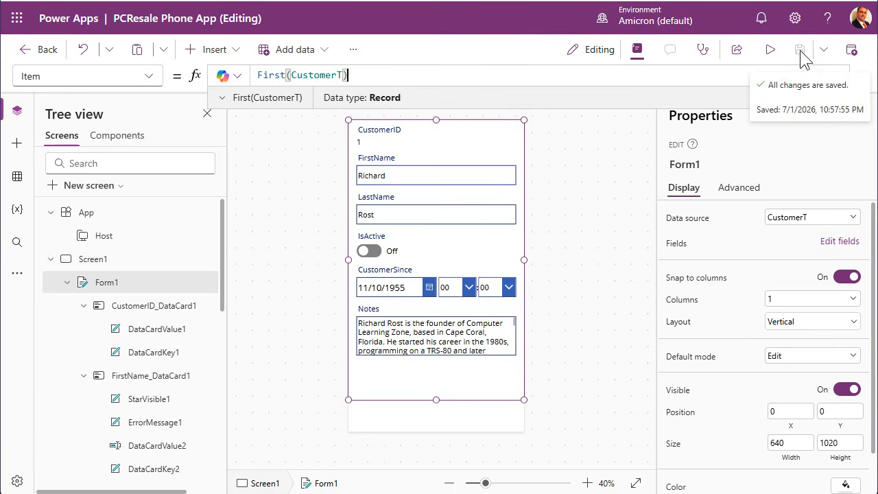
Preview the app on a tablet-sized screen rotated to portrait.
left_click(770, 52)
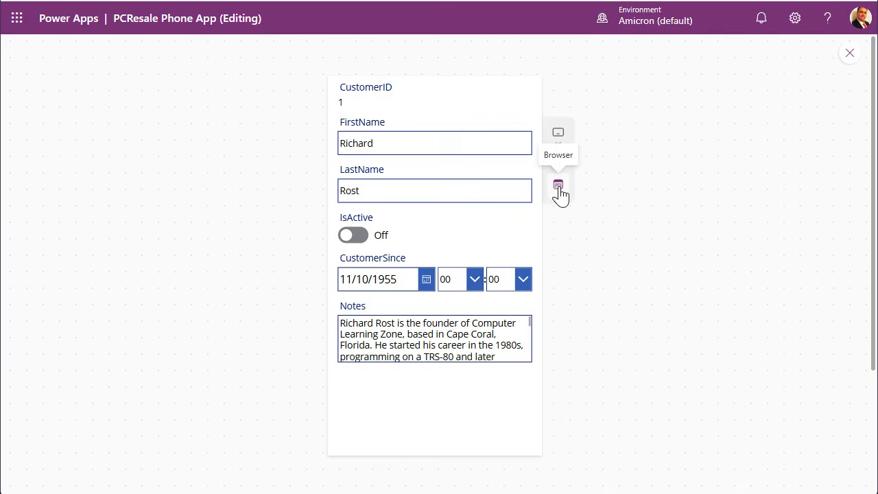
left_click(558, 134)
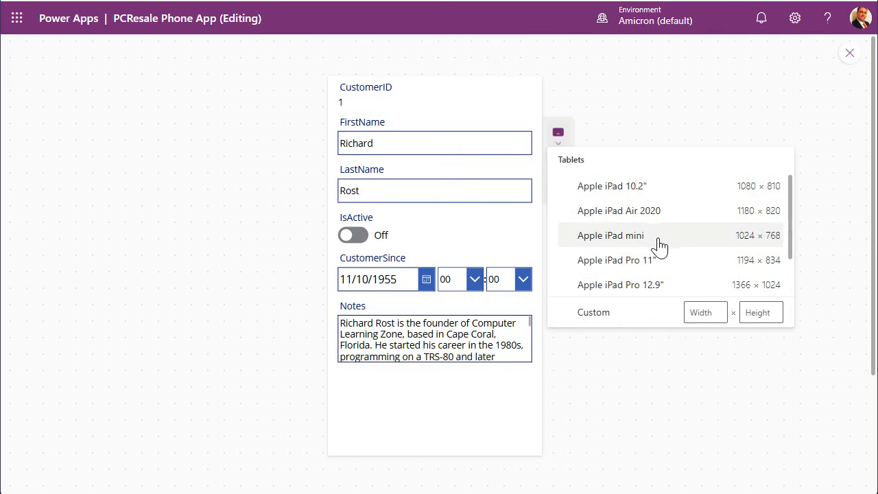
left_click(635, 267)
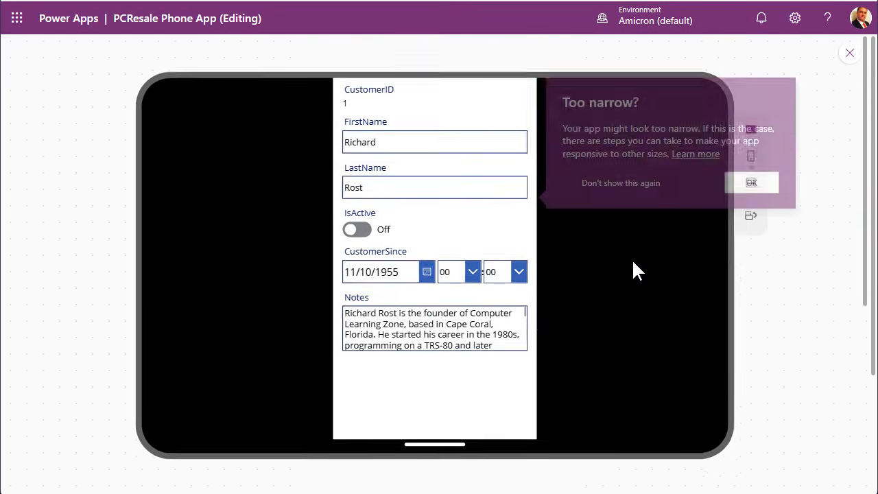
left_click(742, 217)
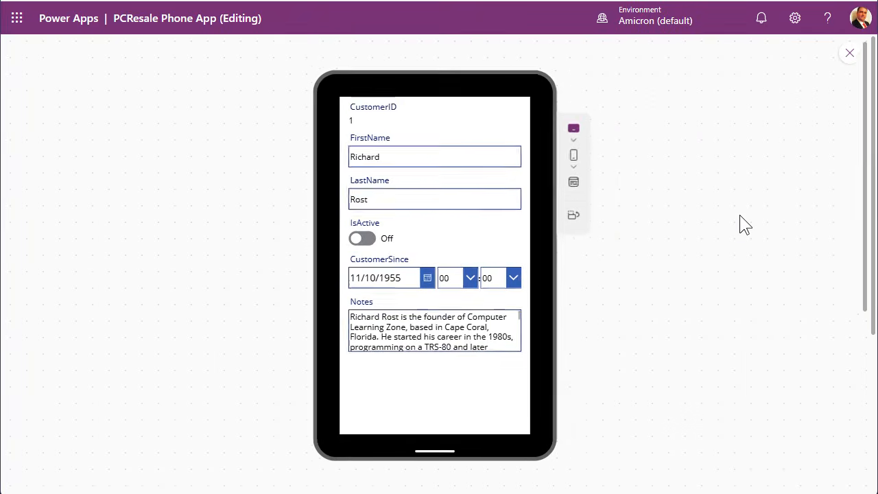
Check the preview at Apple iPhone 11 size, then return to Browser view and close it.
left_click(570, 166)
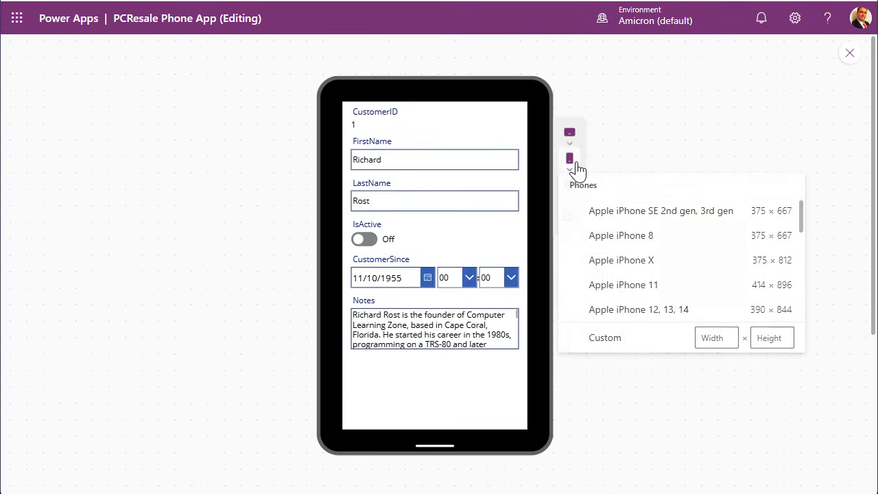
left_click(669, 285)
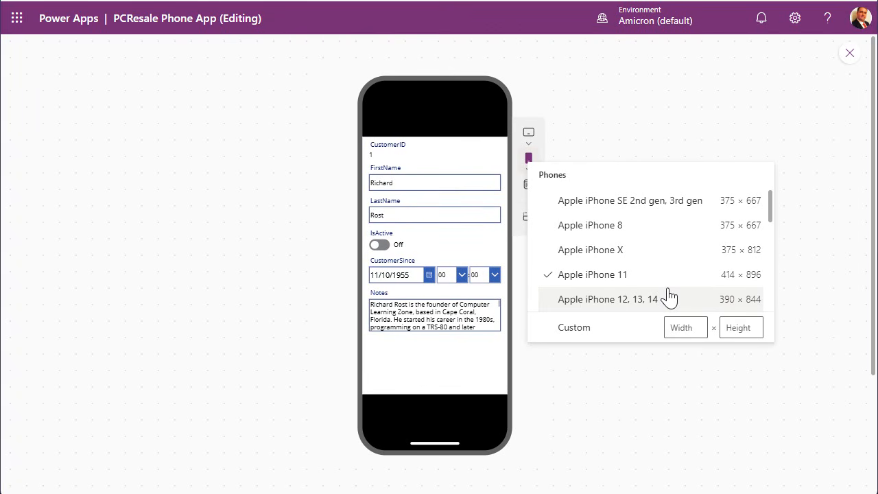
left_click(652, 415)
left_click(528, 186)
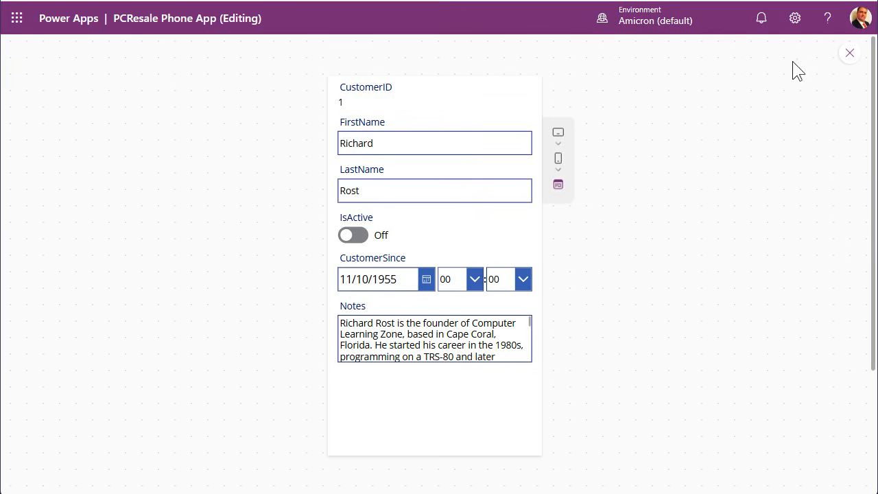
left_click(851, 55)
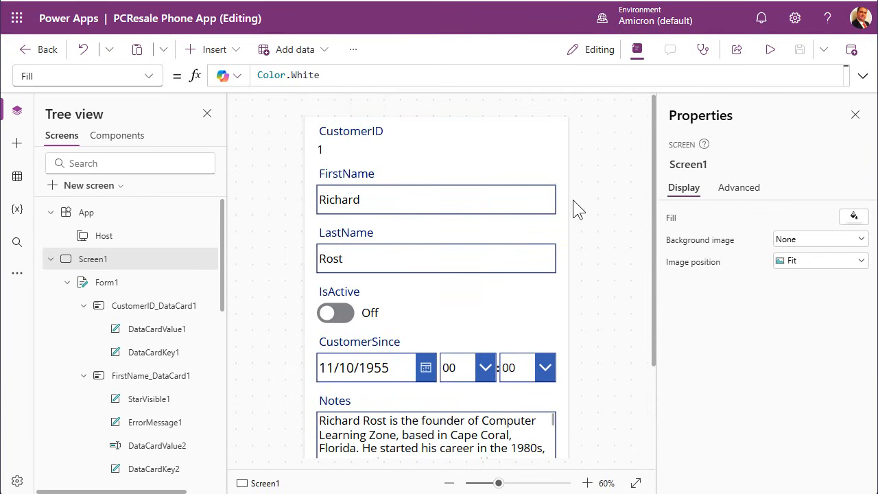
Narrow the CustomerID heading and move its value beside it on one line, then preview.
left_click(377, 141)
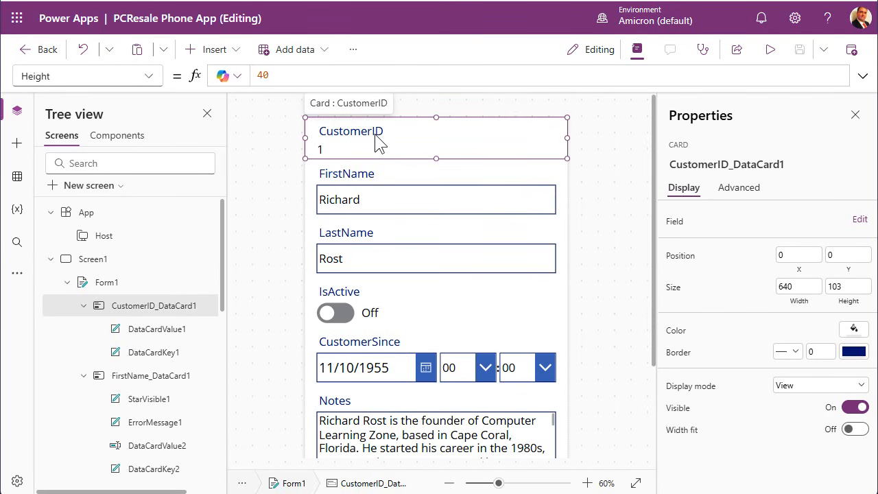
left_click(355, 133)
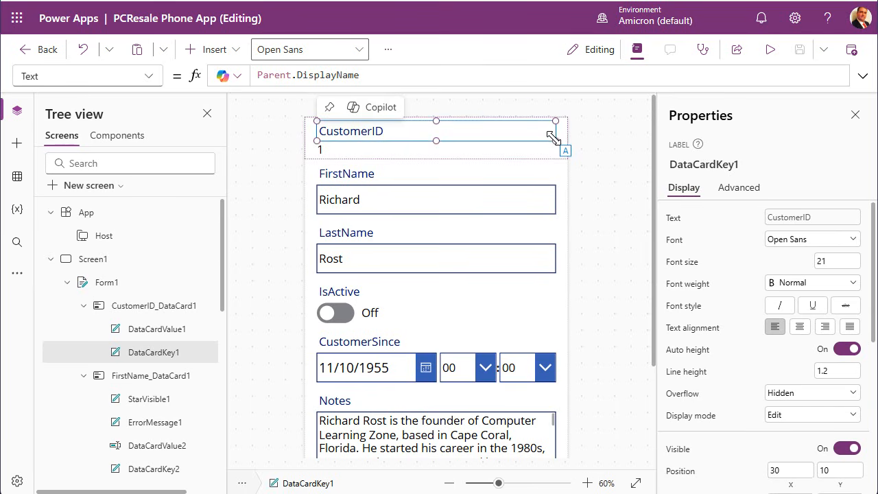
left_click_drag(561, 139, 414, 139)
left_click(345, 156)
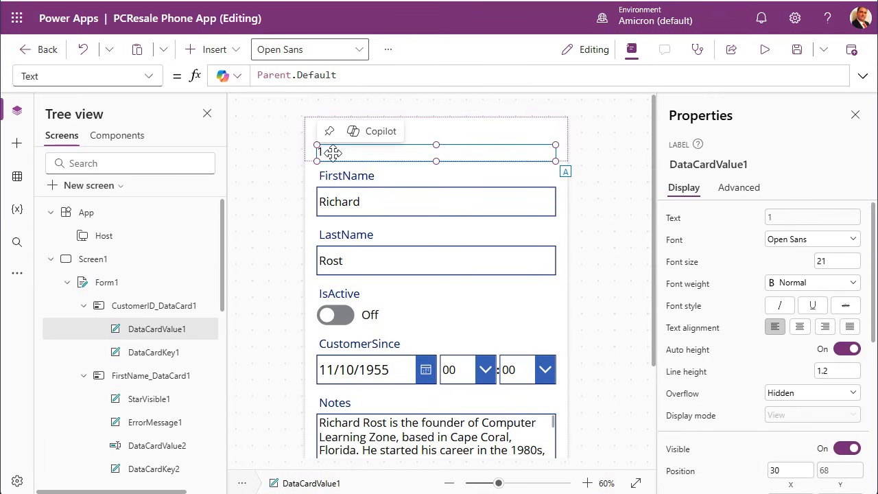
left_click_drag(415, 158, 461, 136)
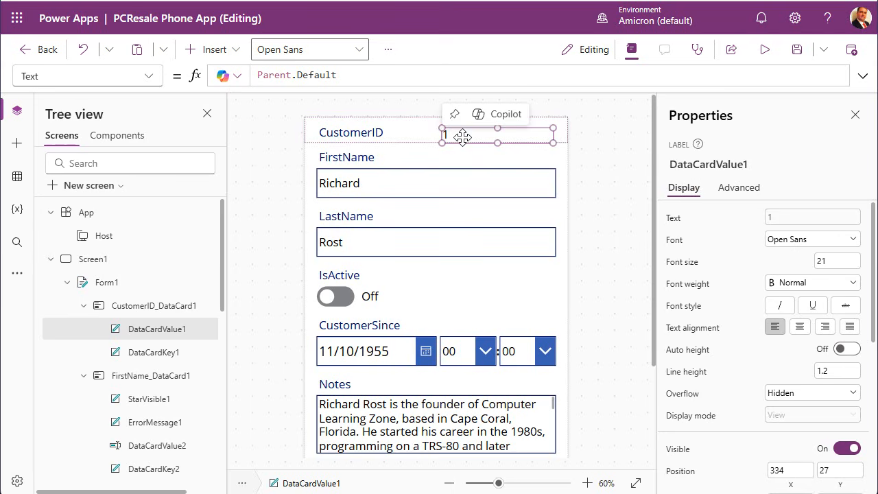
left_click(585, 149)
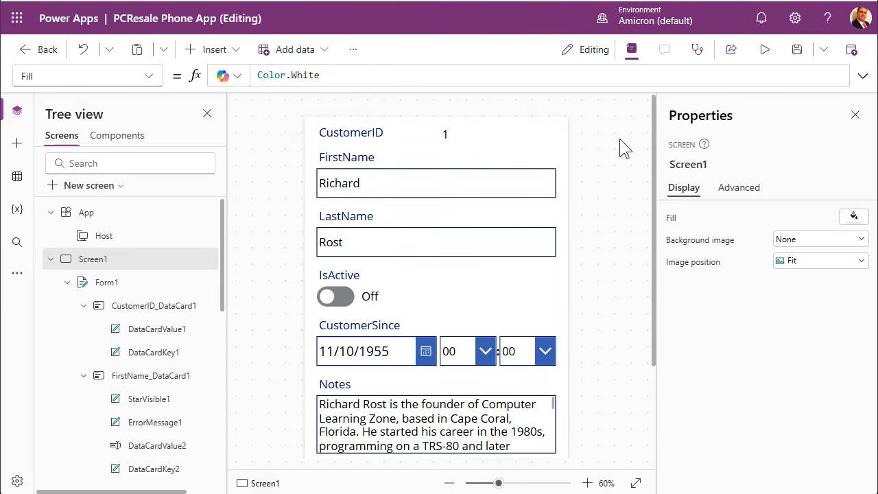
left_click(759, 49)
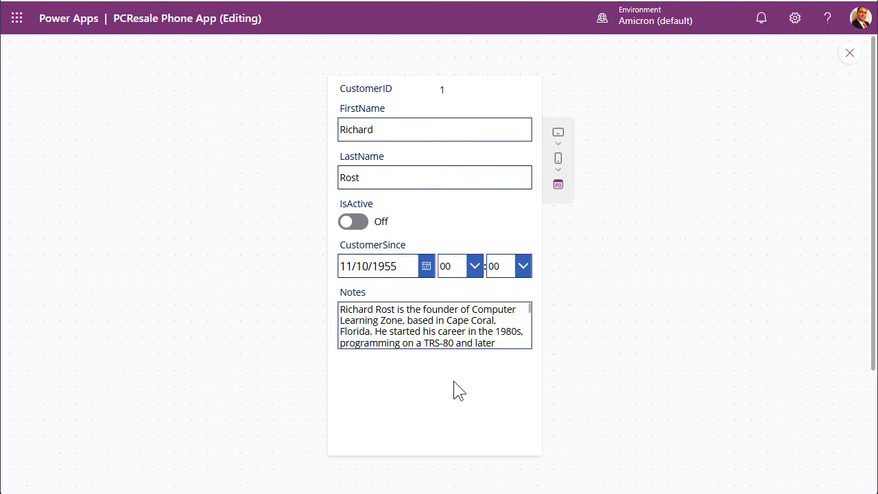
left_click(849, 53)
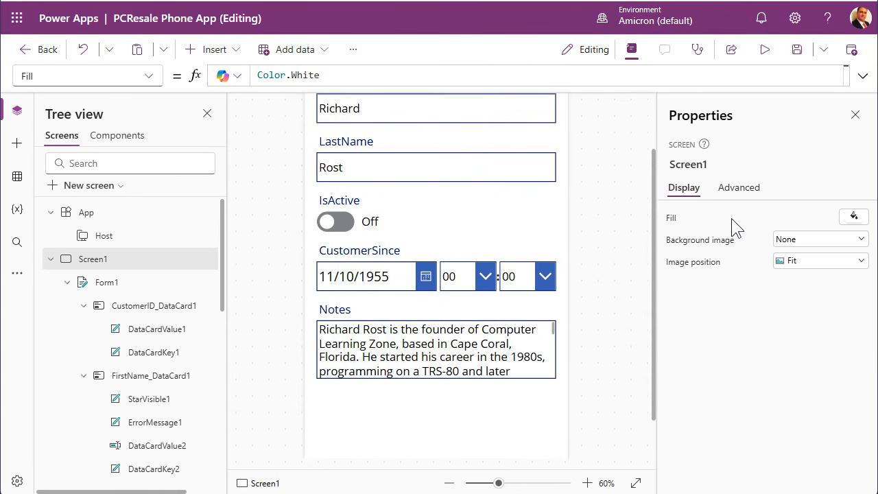
Publish this version of PCResale Phone App and dismiss the success notice.
scroll(609, 248, "up", 2)
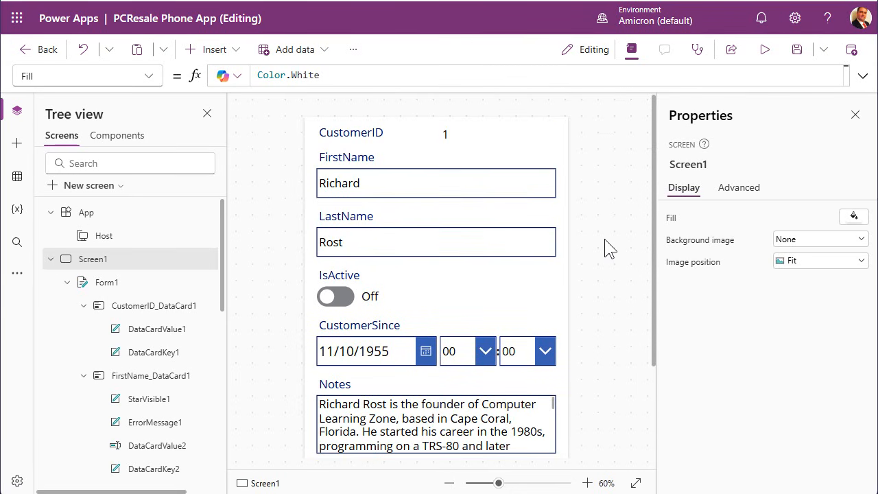
left_click(851, 55)
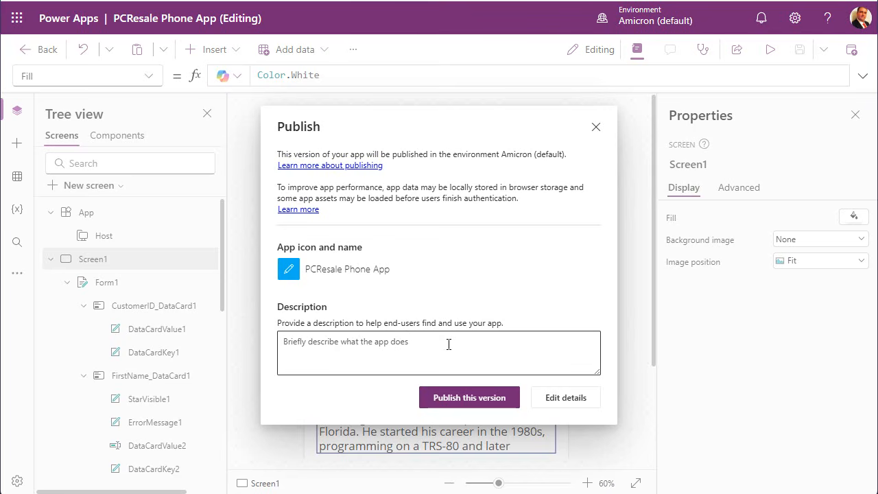
left_click(469, 400)
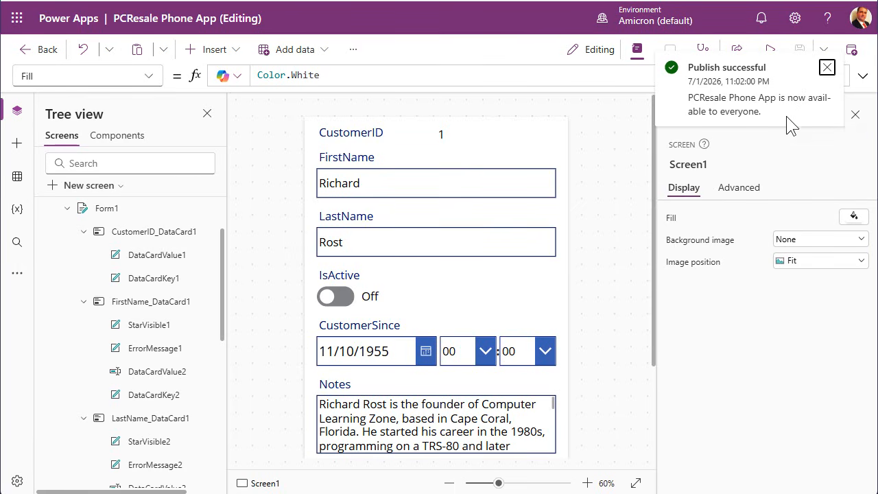
left_click(828, 69)
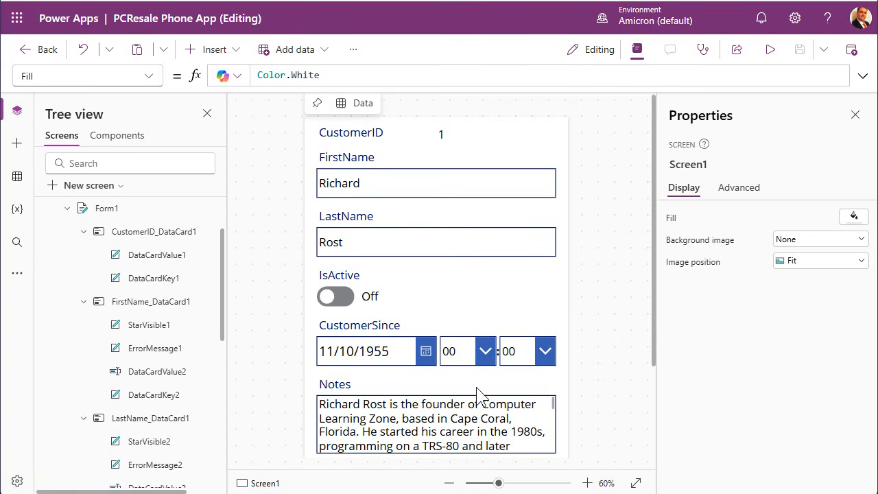
Open Power Apps in a new window and play PCResale Phone App from the Apps list.
right_click(75, 17)
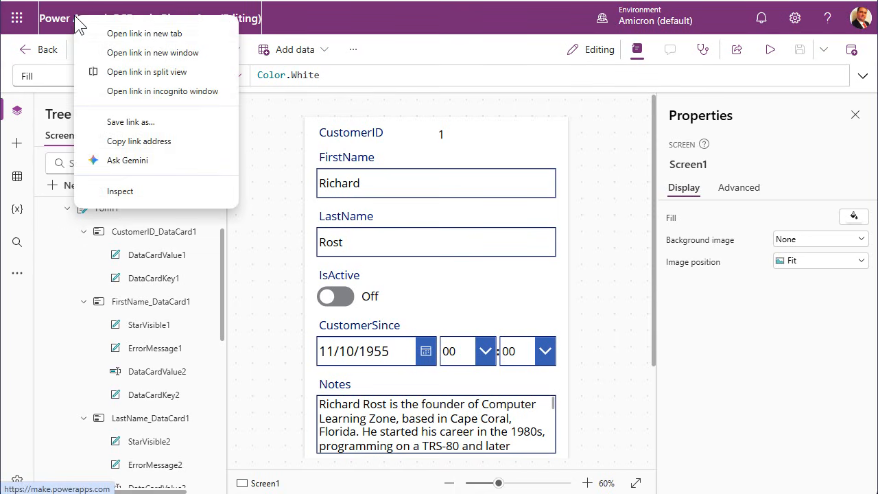
left_click(155, 53)
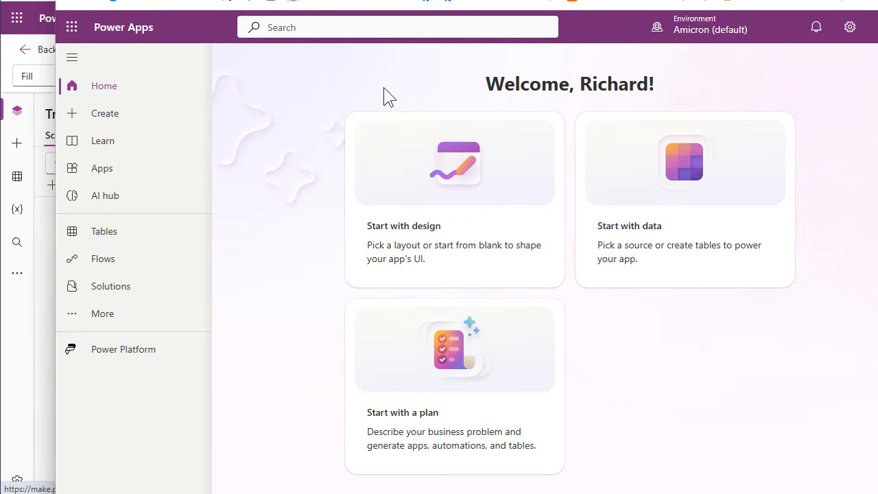
left_click(99, 171)
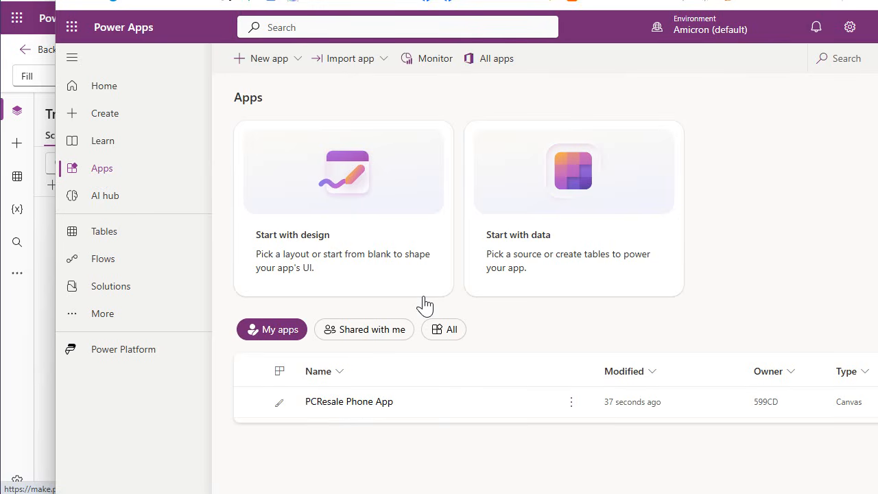
mouse_move(362, 406)
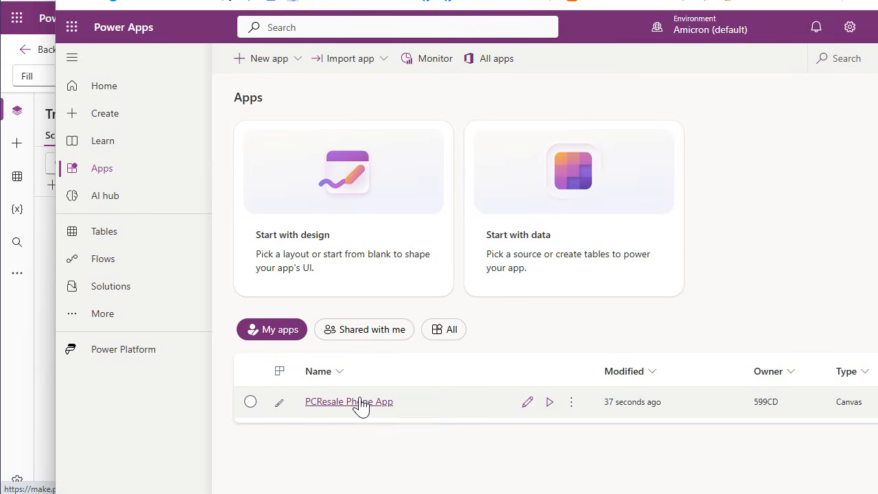
left_click(550, 403)
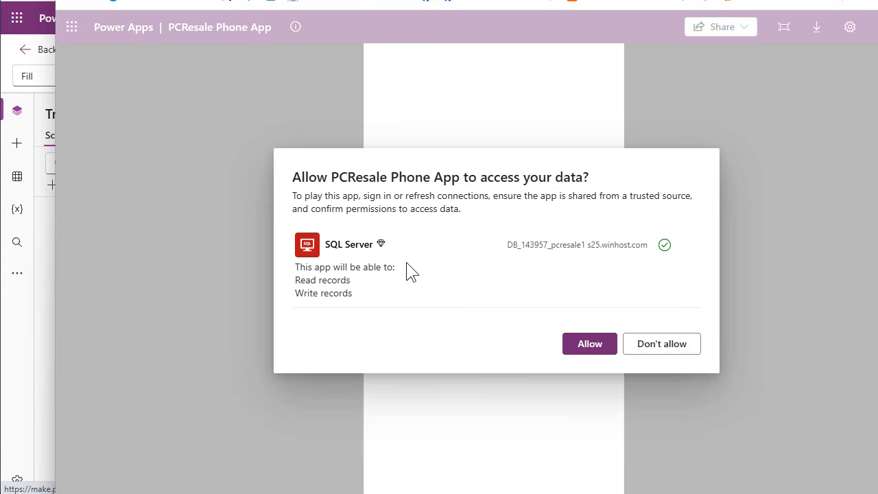
Allow the app to access SQL Server data, then bring up the Share dropdown once the form loads.
left_click(591, 344)
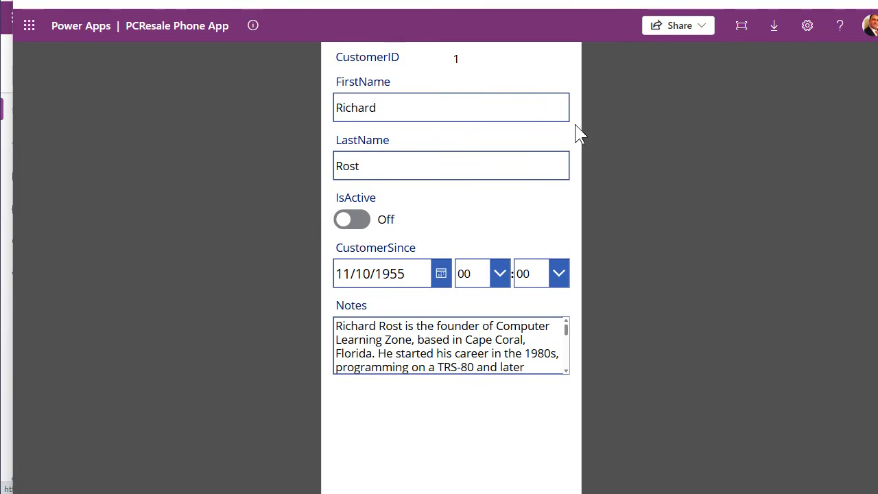
left_click(678, 26)
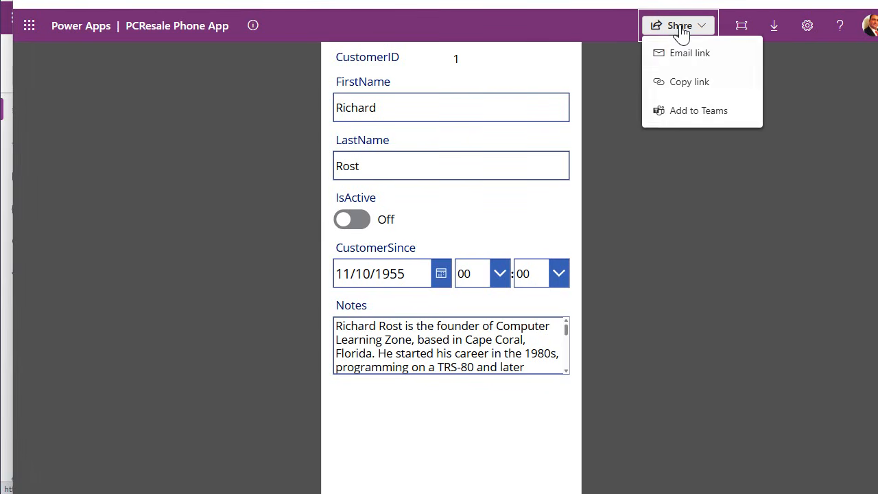
Copy the app's web link, dismiss the Link copied confirmation, and click into LastName.
left_click(714, 84)
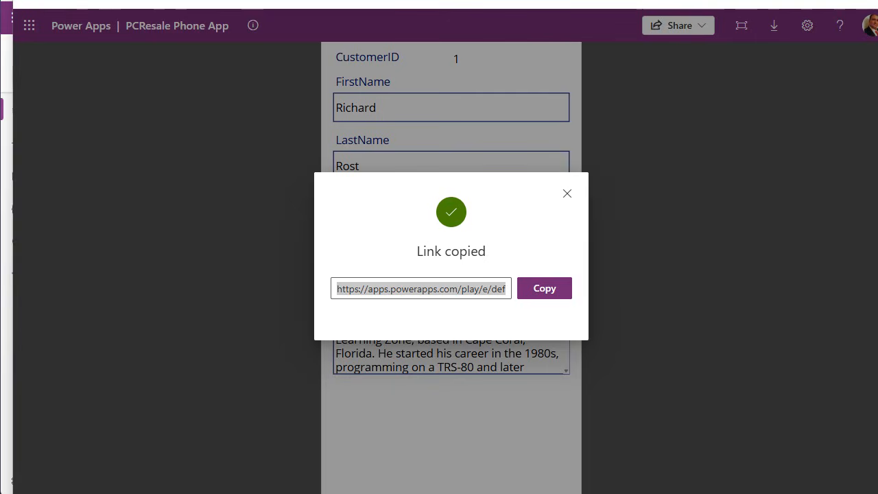
left_click(567, 194)
left_click(403, 166)
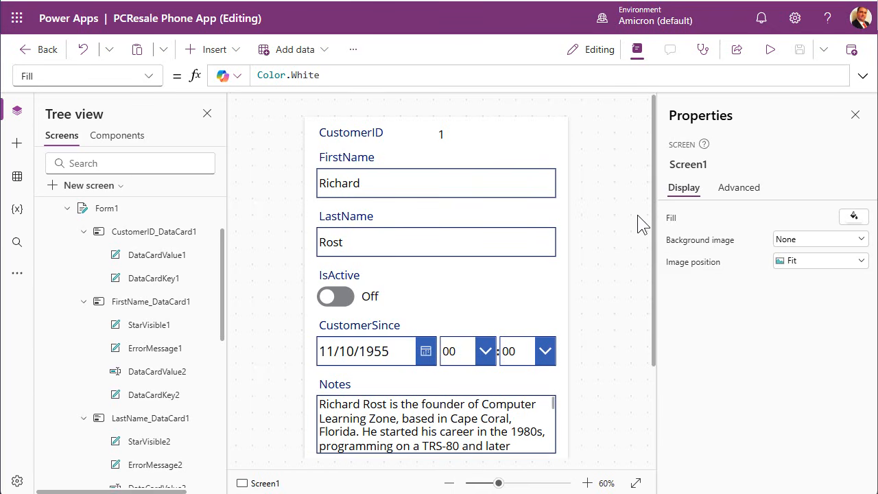
Position the new button just below the Notes box on the customer form.
scroll(439, 281, "down", 2)
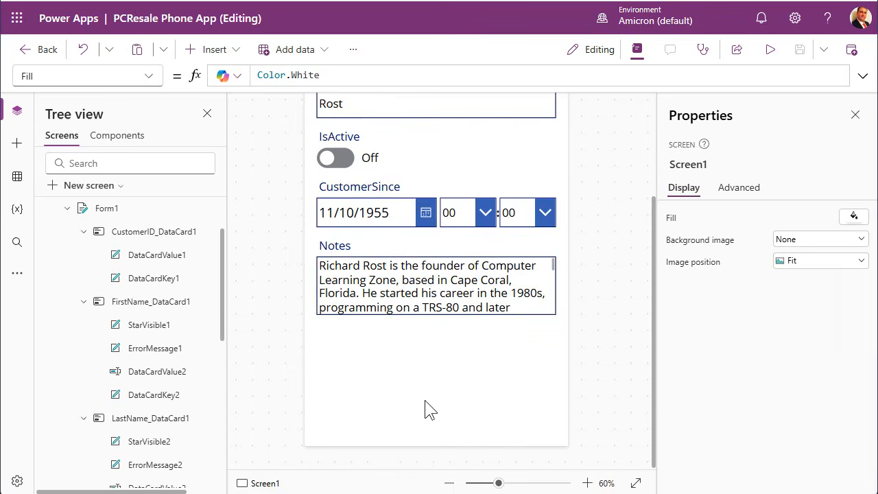
left_click(422, 363)
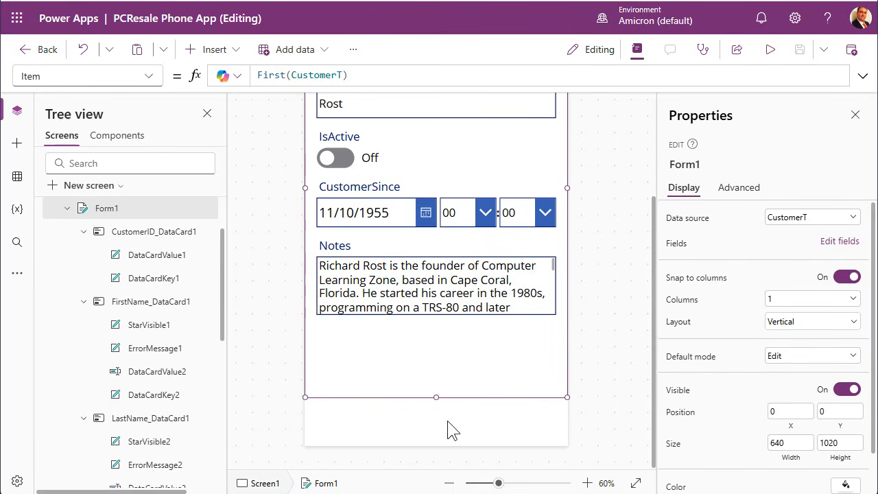
left_click(216, 51)
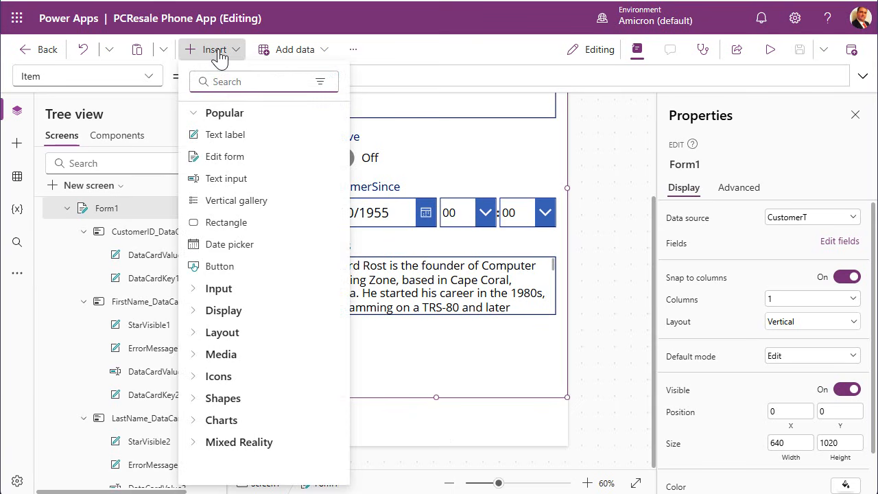
key("Escape")
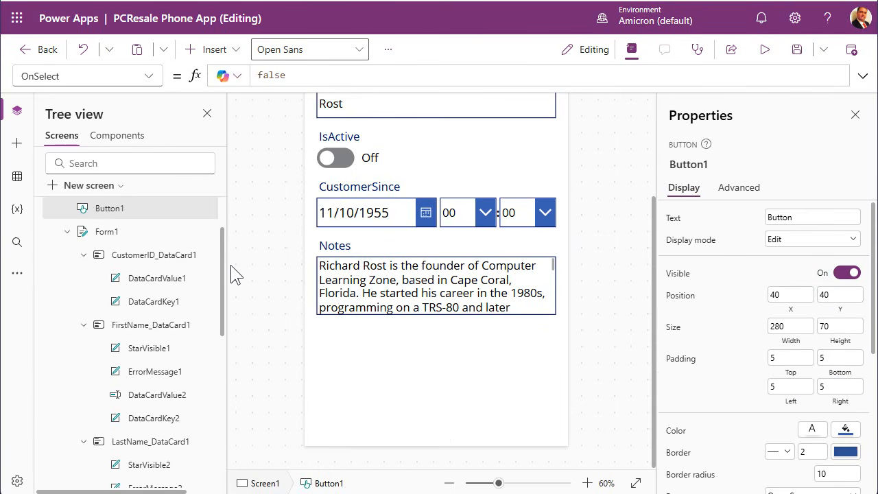
left_click(449, 483)
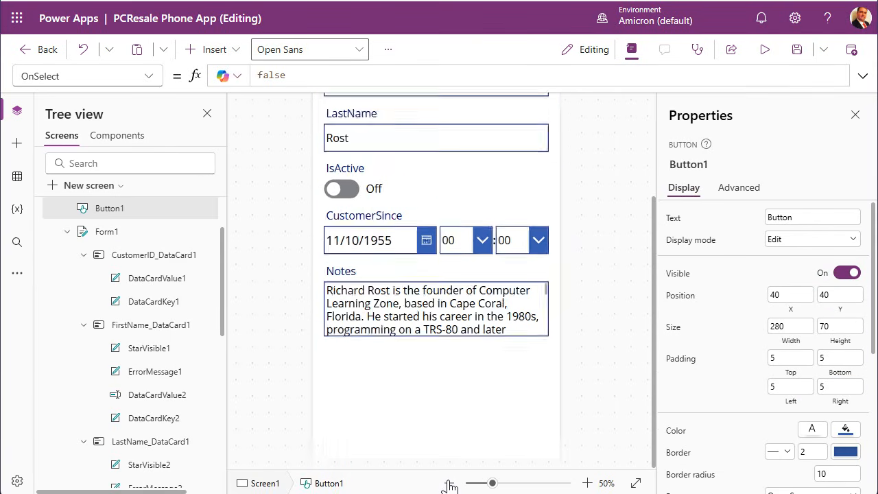
left_click_drag(405, 141, 401, 445)
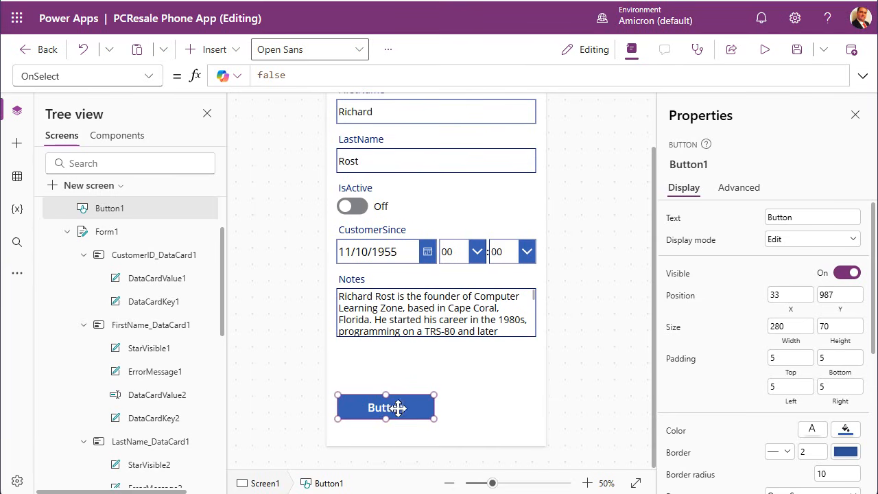
left_click_drag(398, 407, 397, 420)
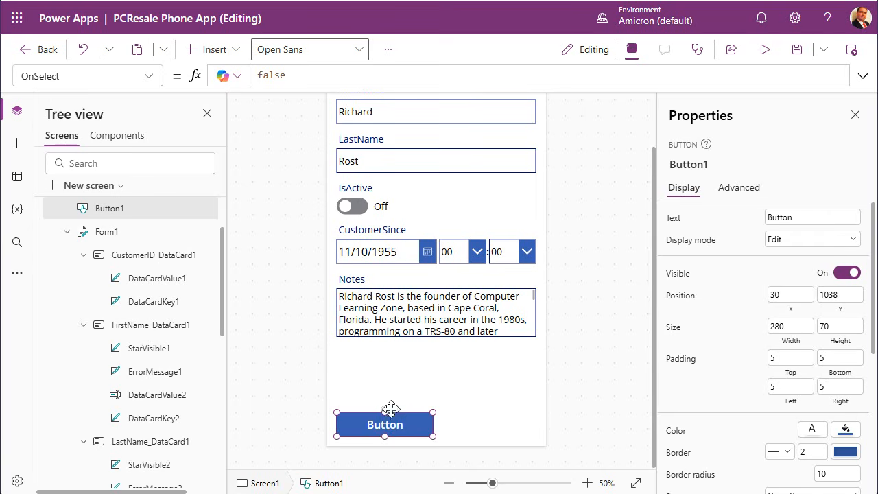
Change Button1's Text property to Save.
left_click(811, 218)
left_click_drag(810, 218, 753, 219)
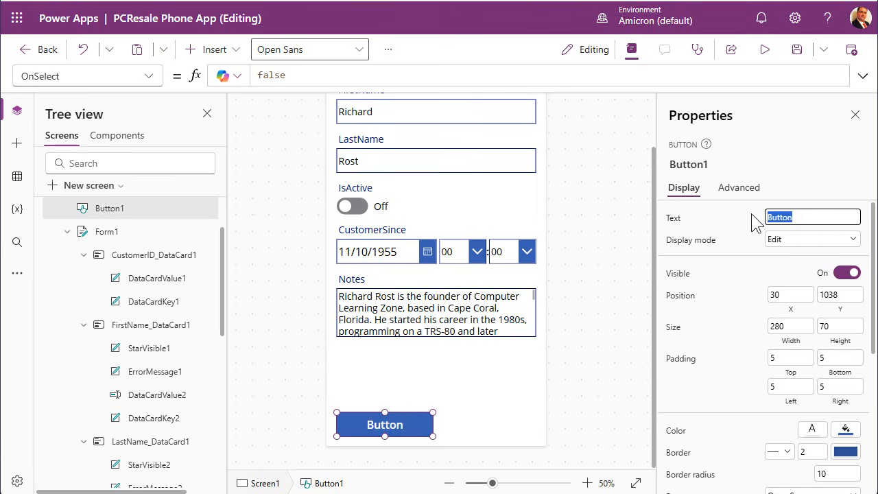
type("Save")
key("Tab")
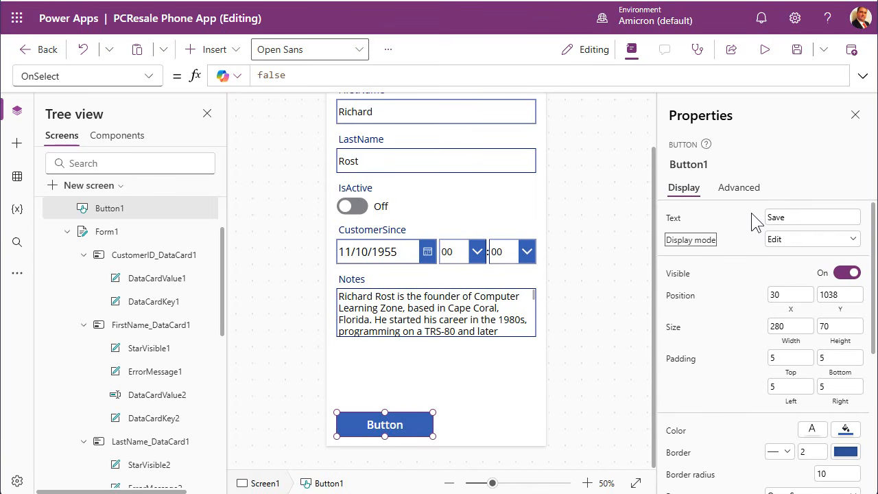
left_click(414, 420)
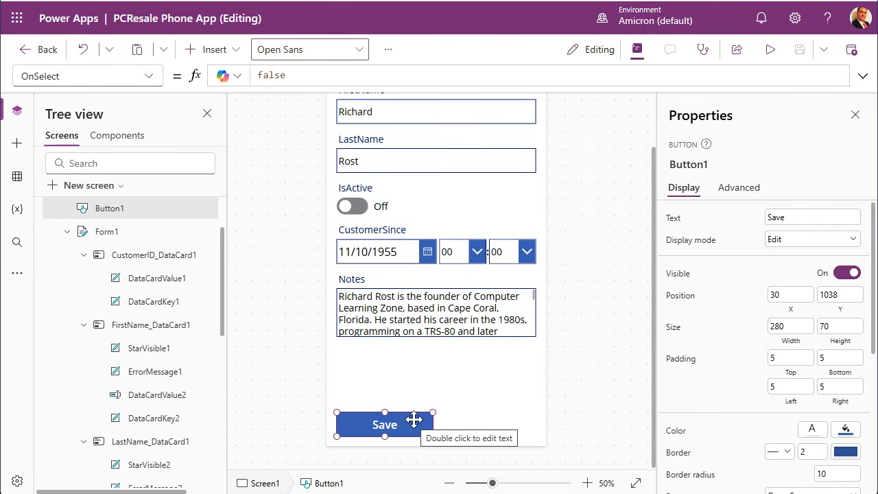
Set Button1's OnSelect formula to SubmitForm(Form1) and save the app.
left_click(75, 76)
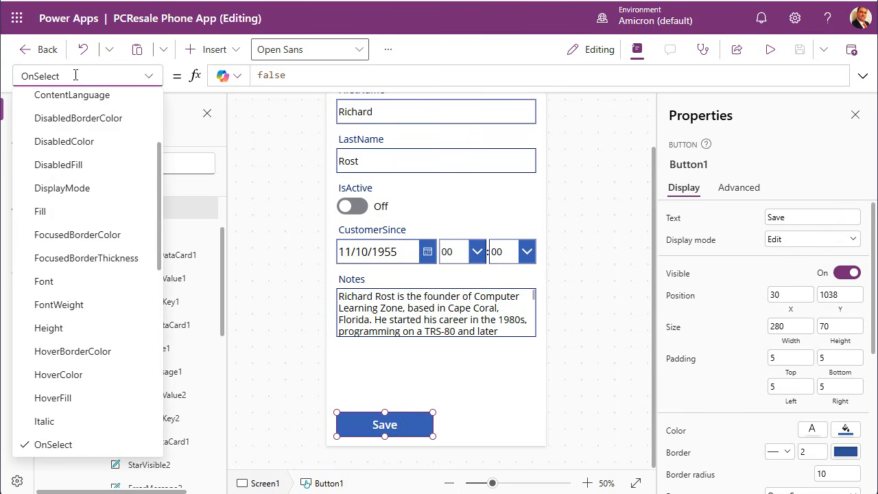
left_click(72, 451)
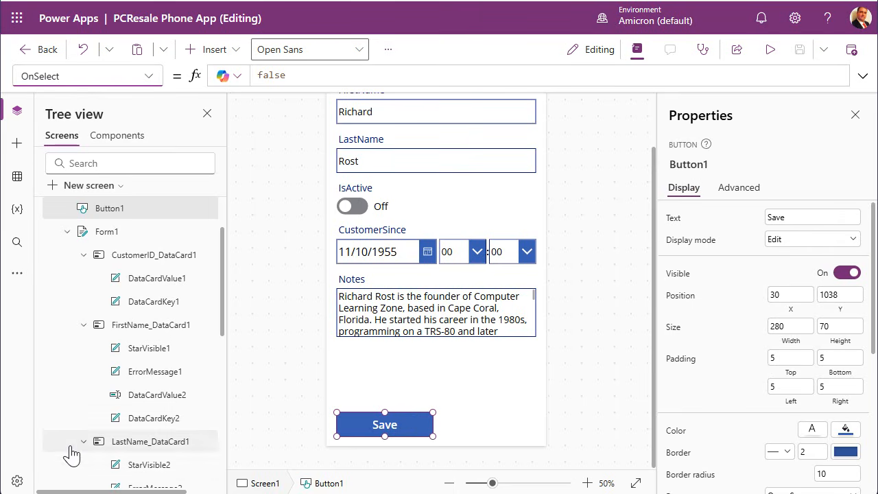
left_click(308, 73)
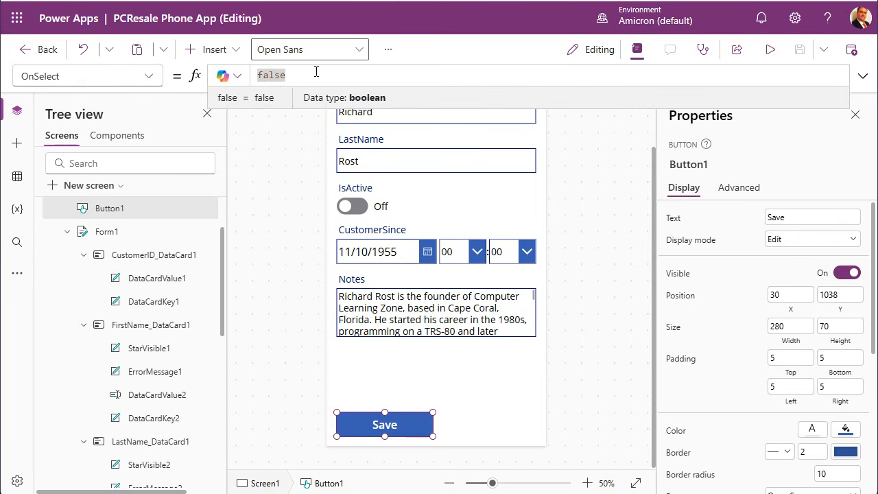
type("Sub")
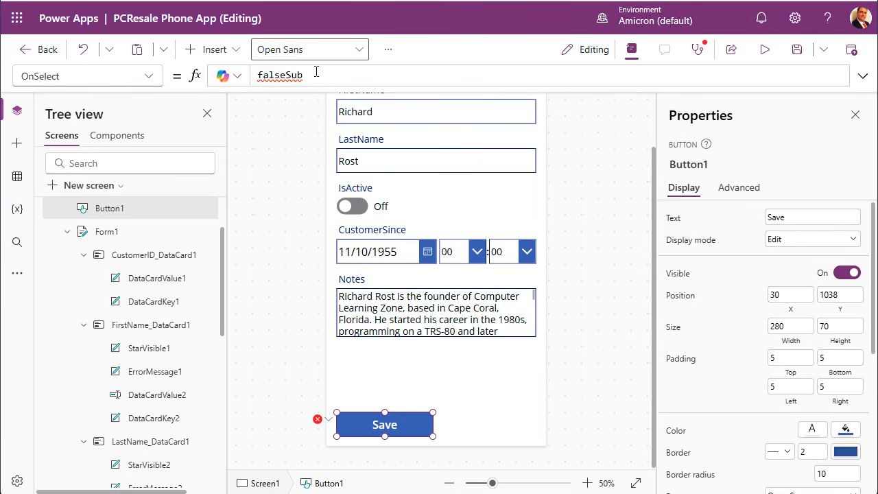
key("ctrl+a")
type("submitform")
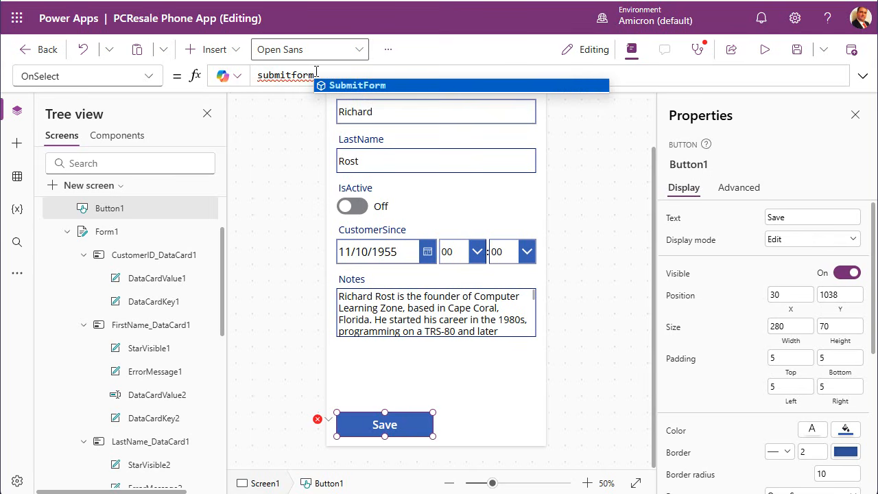
key("Tab")
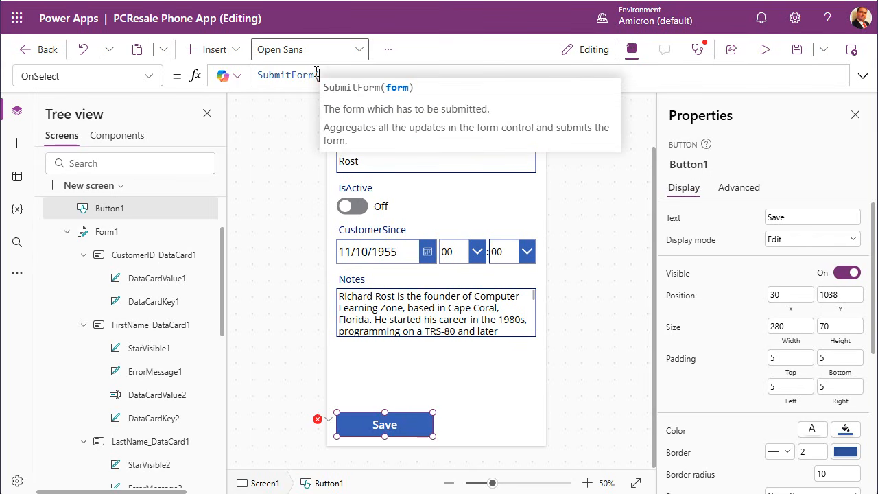
type("Form")
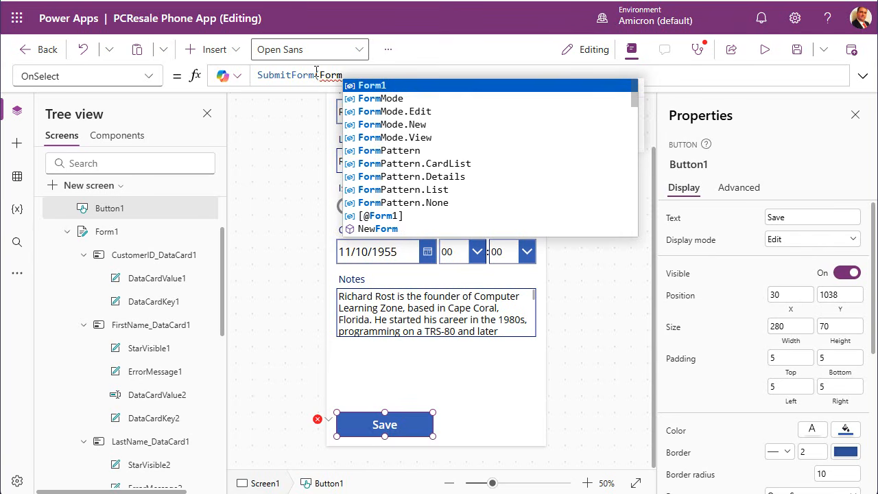
type("1)")
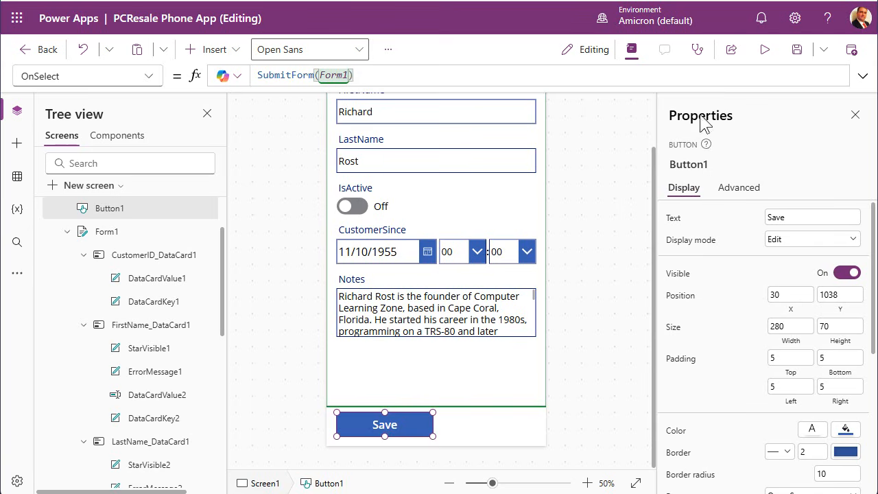
left_click(797, 50)
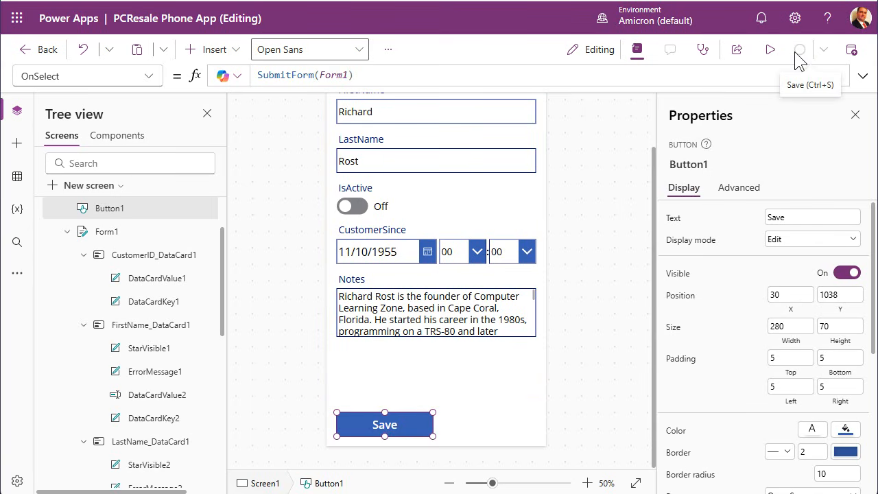
Publish this version of the app and reload the running app in its browser window.
left_click(852, 50)
left_click(474, 399)
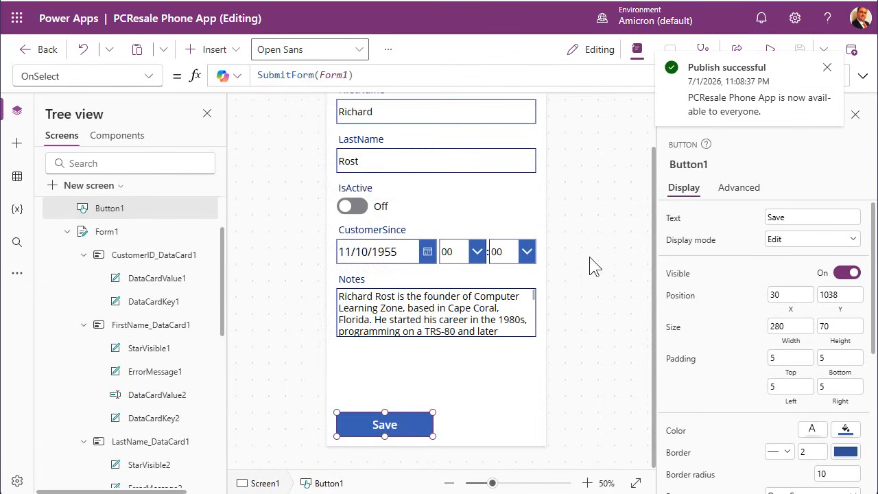
left_click(827, 69)
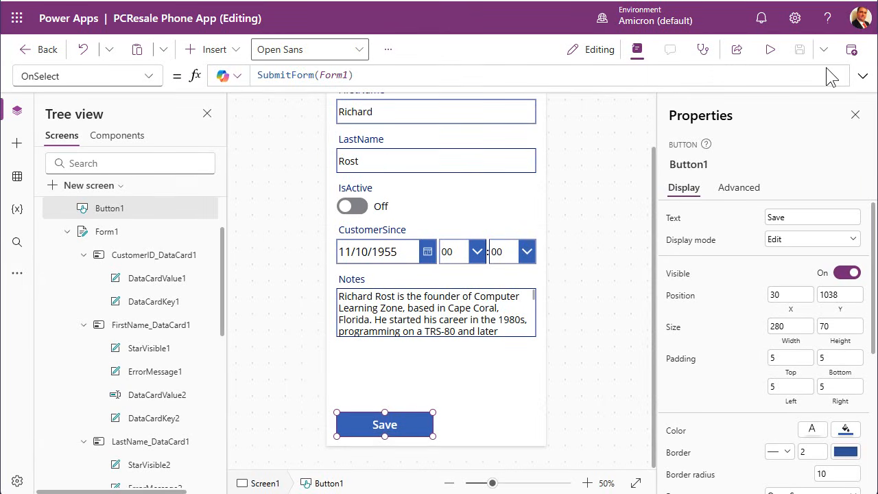
left_click_drag(877, 2, 340, 14)
left_click(79, 6)
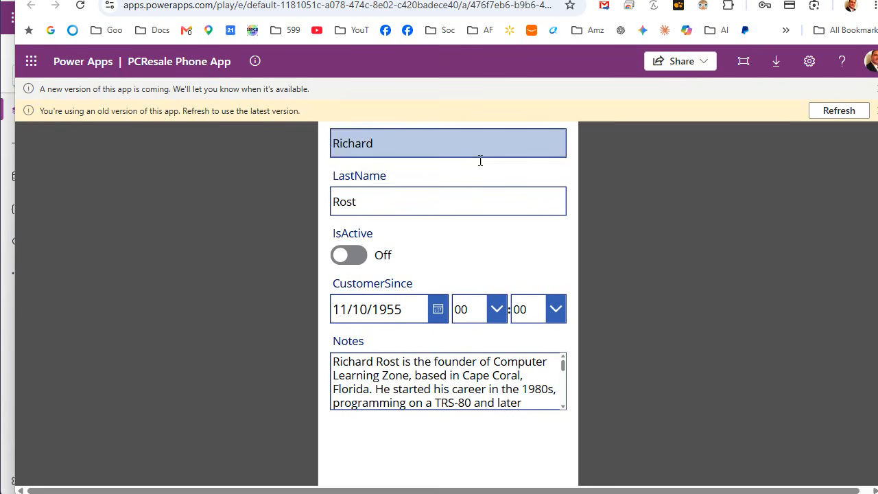
Refresh to the latest version, change customer 1's first name, turn IsActive on, and save the record.
left_click(834, 114)
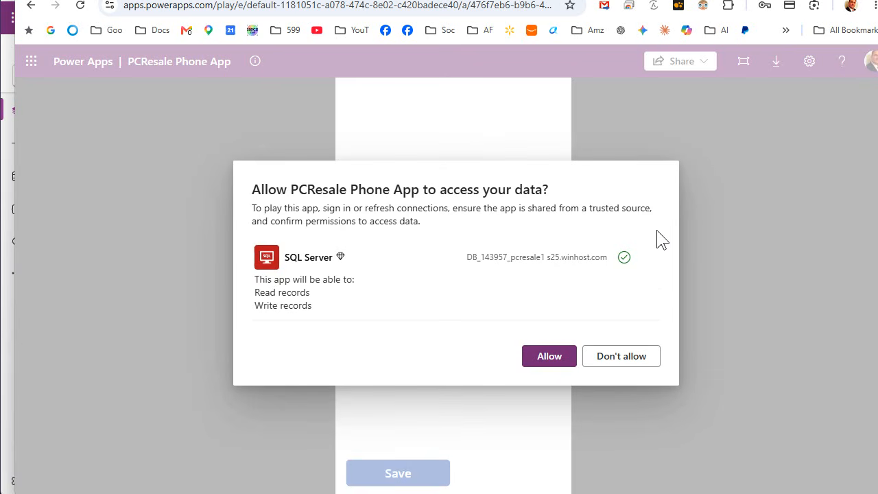
left_click(530, 357)
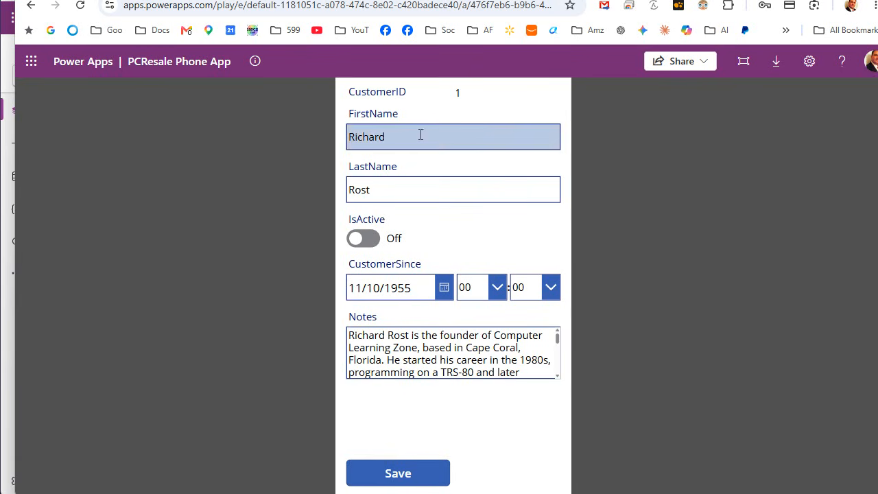
left_click_drag(419, 135, 308, 135)
type("Rick")
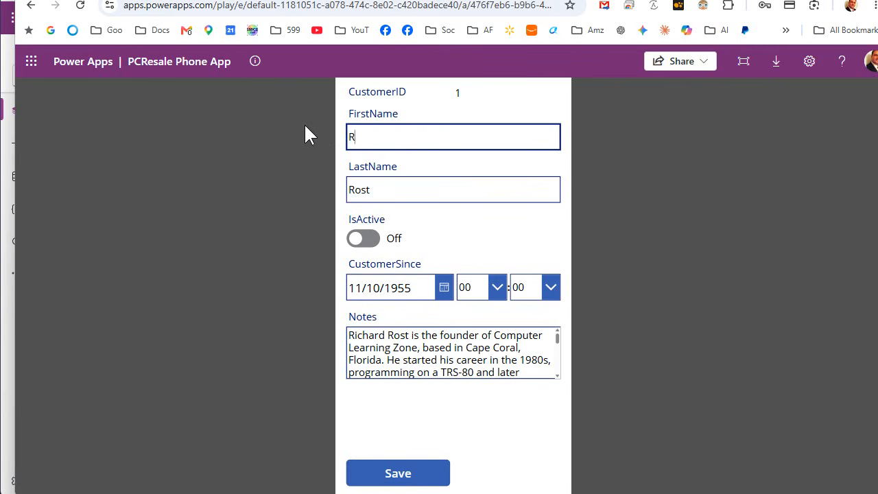
left_click(352, 238)
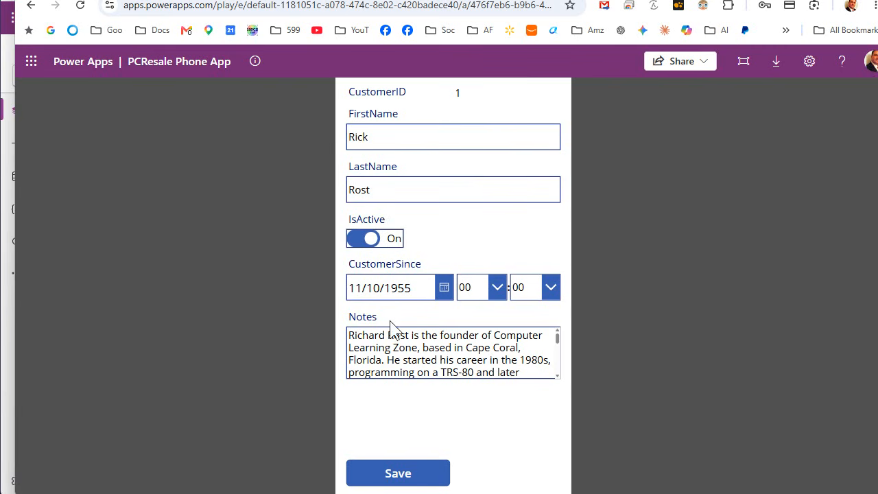
left_click(402, 479)
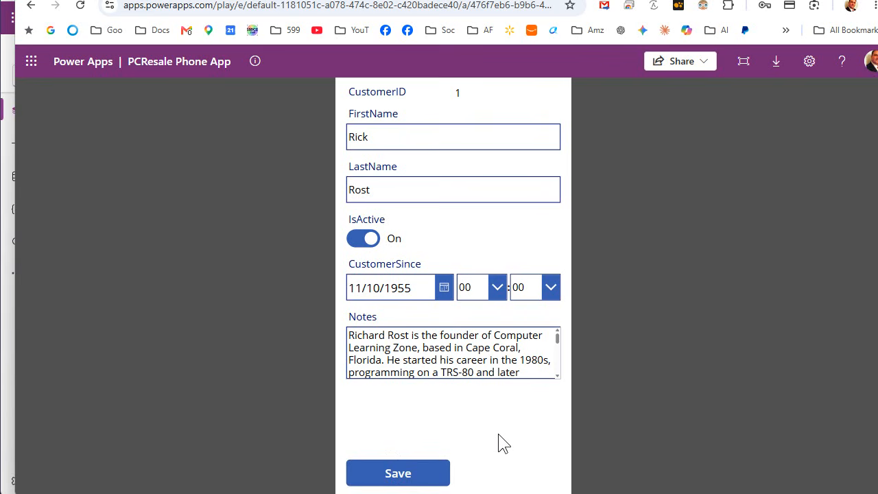
key("alt+Tab")
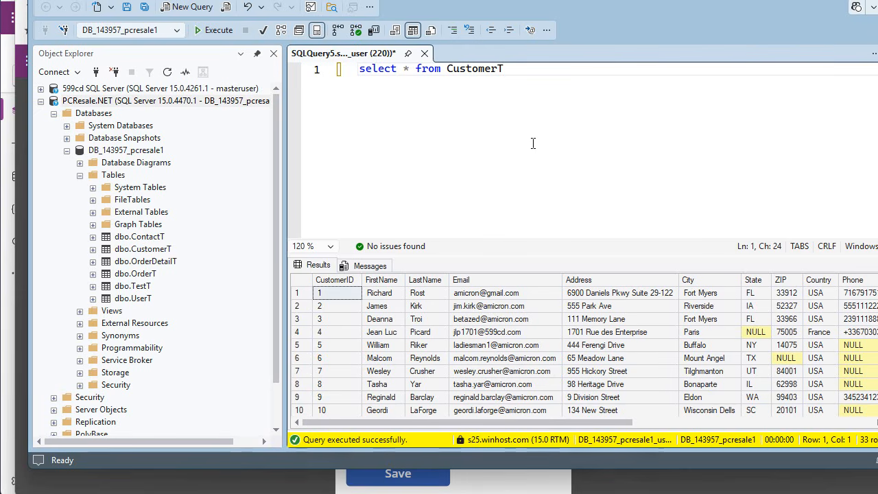
Rerun select * from CustomerT to confirm record 1's new first name, then return to the app.
left_click(205, 29)
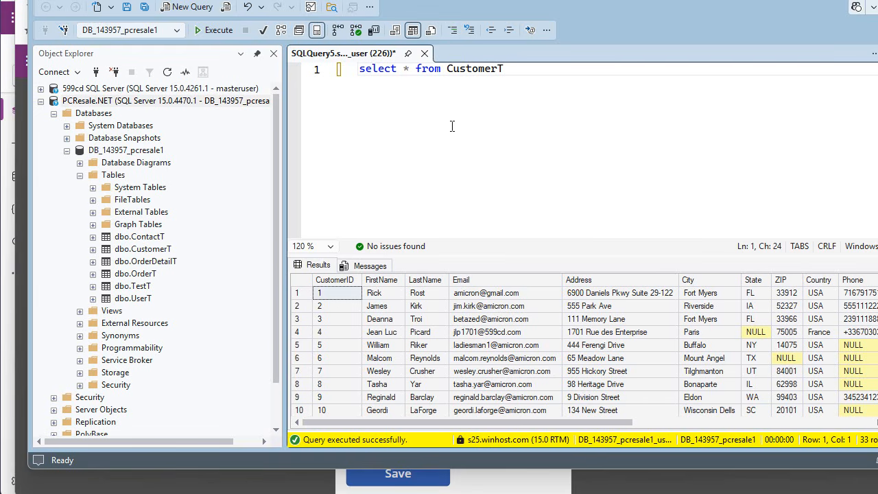
key("alt+Tab")
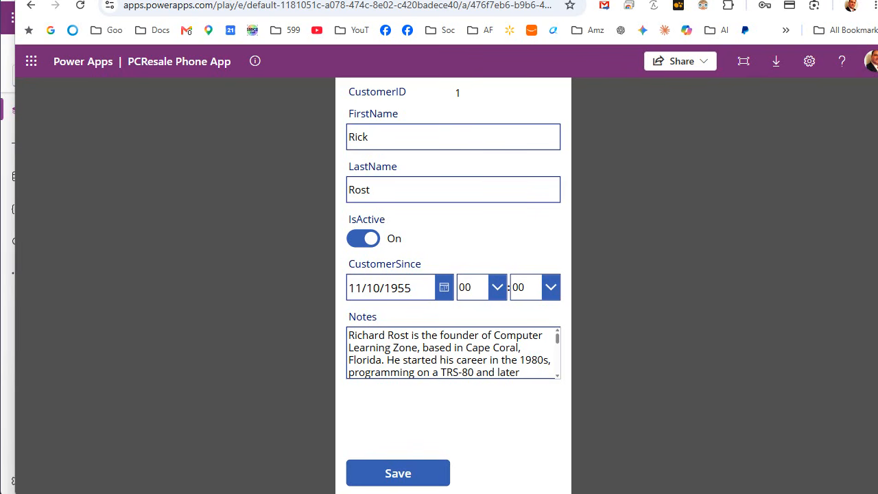